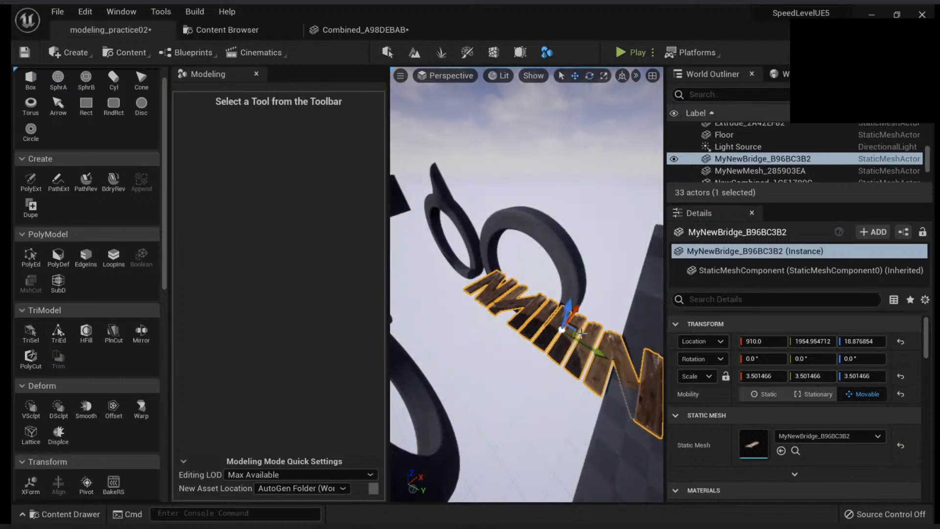
# Select the wooden plank bridge and move it to about X 780, Y 1535 between the rings
pyautogui.press('Escape')
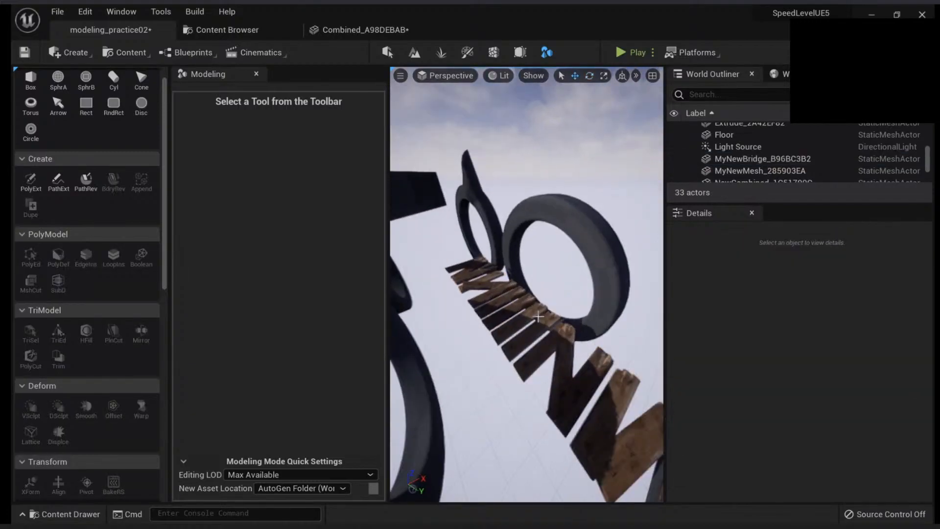
pyautogui.click(538, 317)
pyautogui.moveTo(483, 295); pyautogui.dragTo(553, 296, button='right')
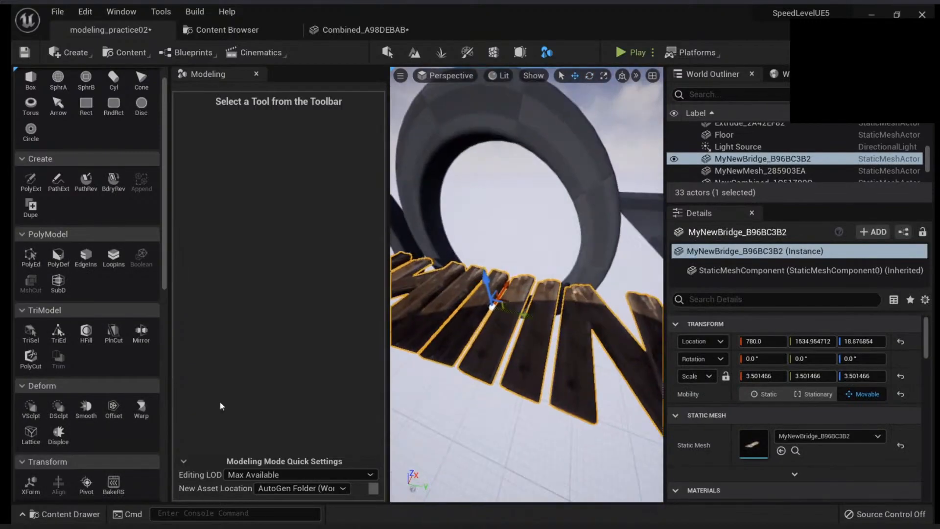
# Try the Twist and Flare/Squish operations of a Space Warp on the bridge, and switch back to Bend
pyautogui.click(147, 404)
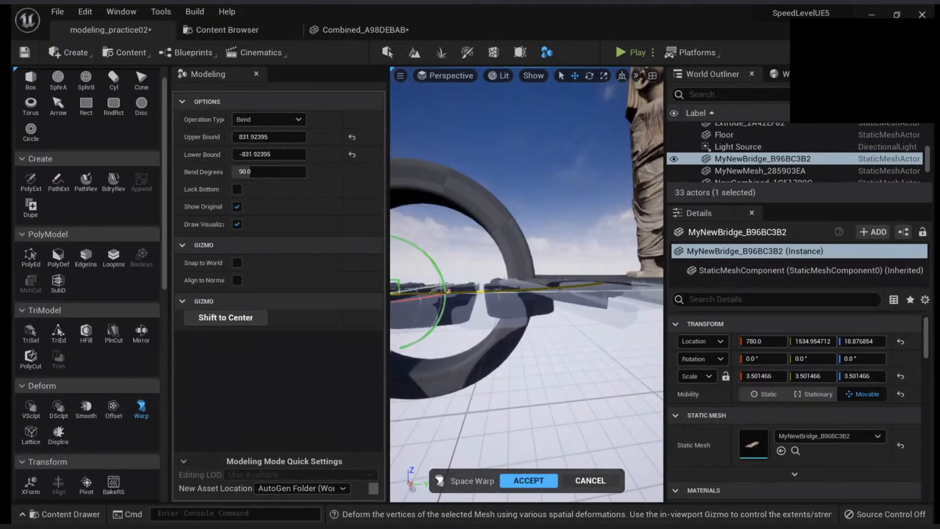
pyautogui.moveTo(526, 284); pyautogui.dragTo(406, 289, button='right')
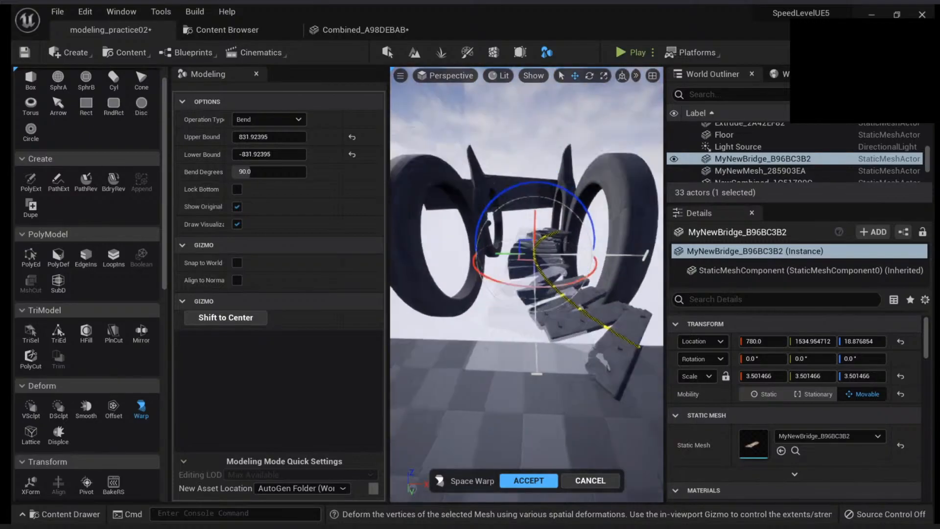
pyautogui.moveTo(526, 284); pyautogui.dragTo(407, 235, button='right')
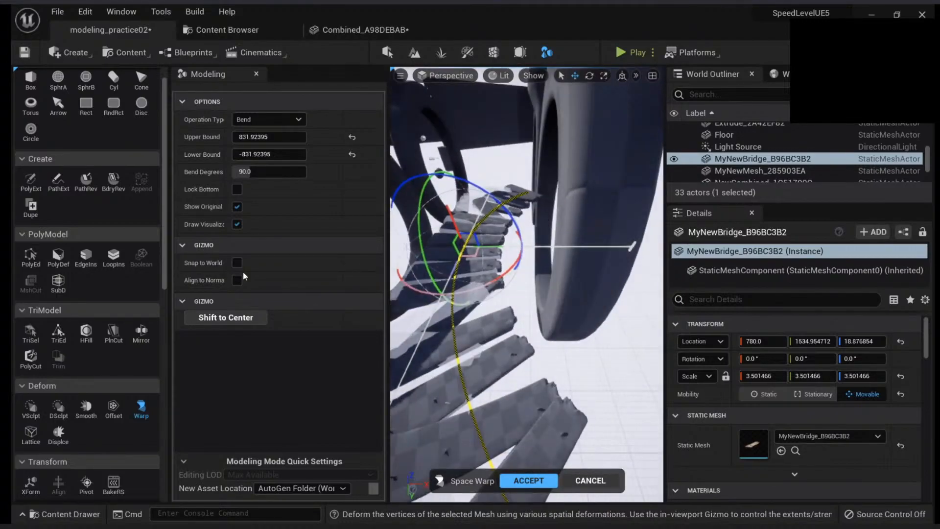
pyautogui.click(257, 122)
pyautogui.click(251, 154)
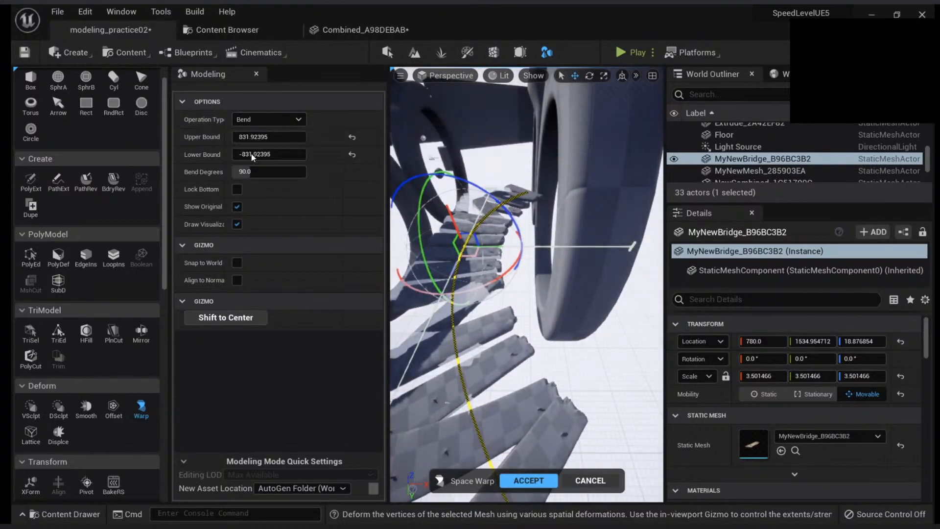
pyautogui.moveTo(527, 284); pyautogui.dragTo(470, 205, button='right')
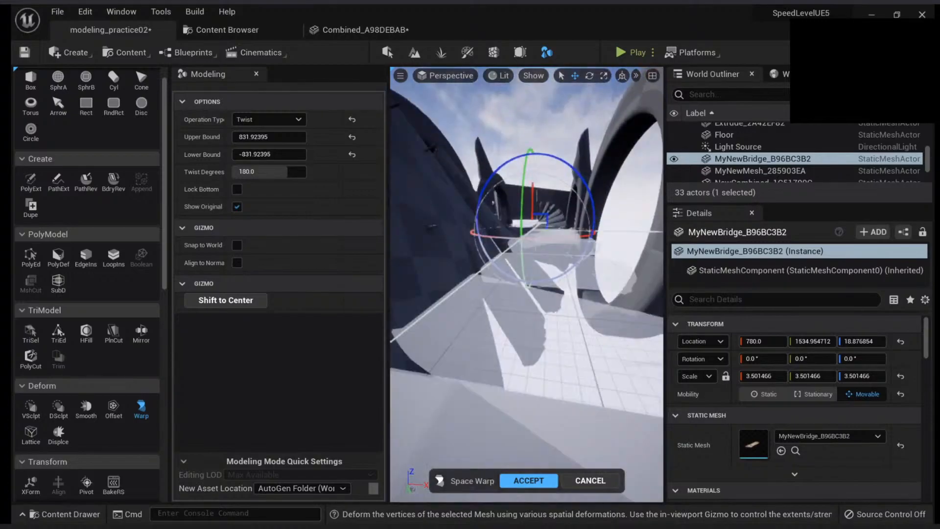
pyautogui.click(268, 120)
pyautogui.click(251, 146)
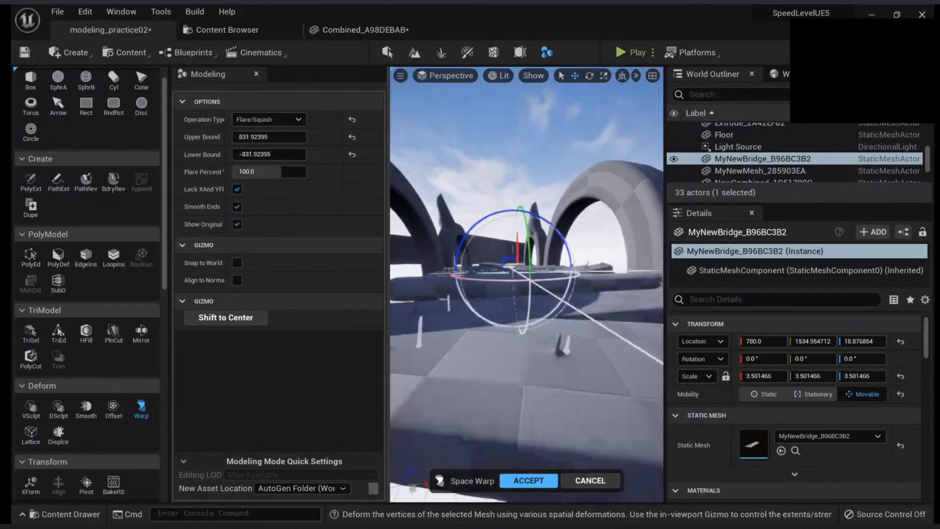
pyautogui.click(268, 120)
pyautogui.click(267, 130)
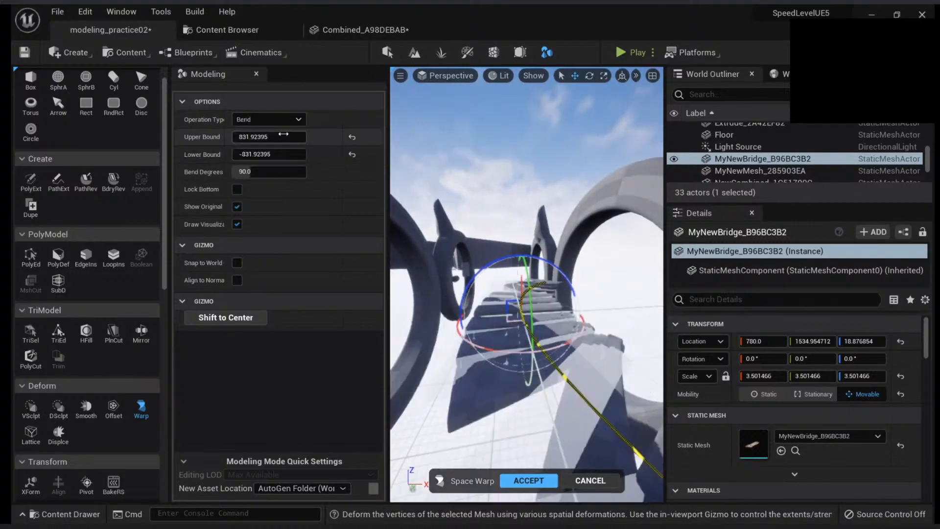
# Try different bend bounds on the bridge, ending at about 417 upper and -1980 lower, and cancel the warp
pyautogui.moveTo(526, 284); pyautogui.dragTo(530, 343, button='right')
pyautogui.moveTo(298, 155)
pyautogui.mouseDown()
pyautogui.moveTo(279, 155)
pyautogui.moveTo(315, 154)
pyautogui.mouseUp()
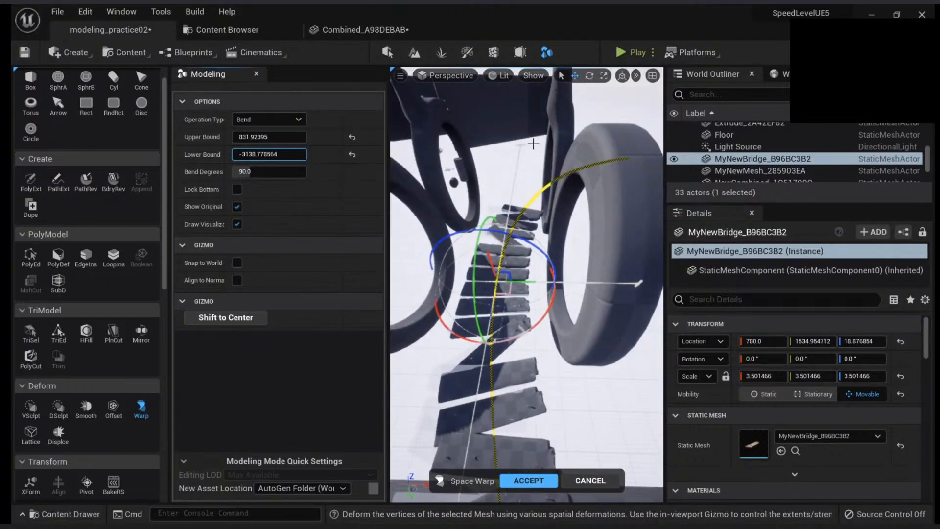
pyautogui.moveTo(520, 145); pyautogui.dragTo(520, 148, button='right')
pyautogui.moveTo(260, 155); pyautogui.dragTo(356, 137)
pyautogui.click(354, 137)
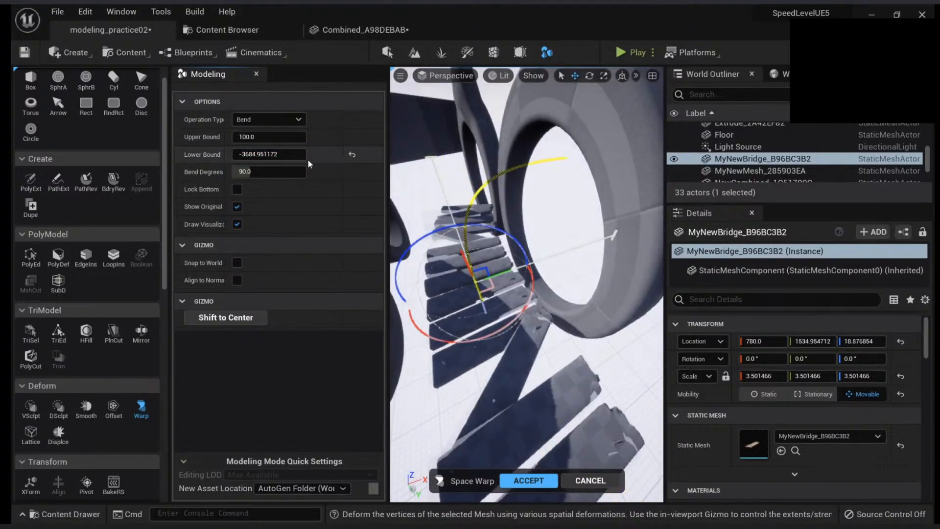
pyautogui.click(352, 155)
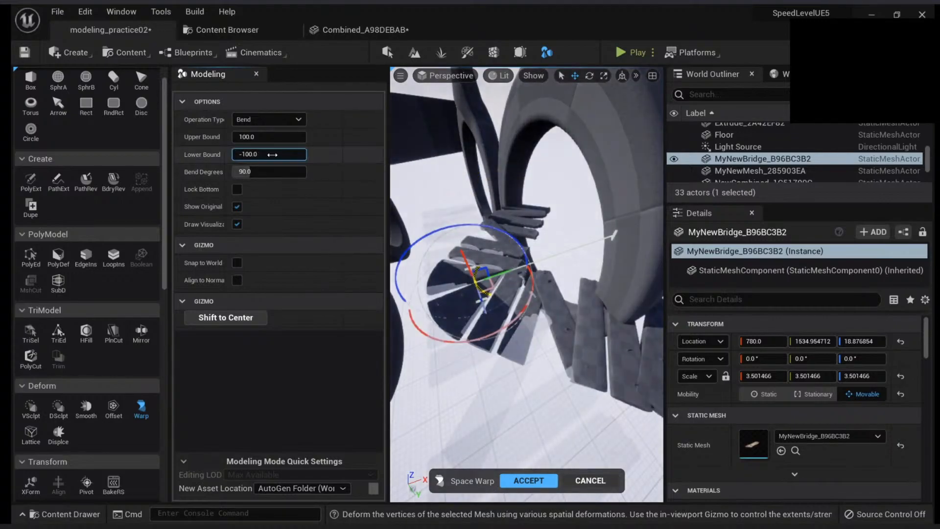
pyautogui.moveTo(271, 155); pyautogui.dragTo(326, 138)
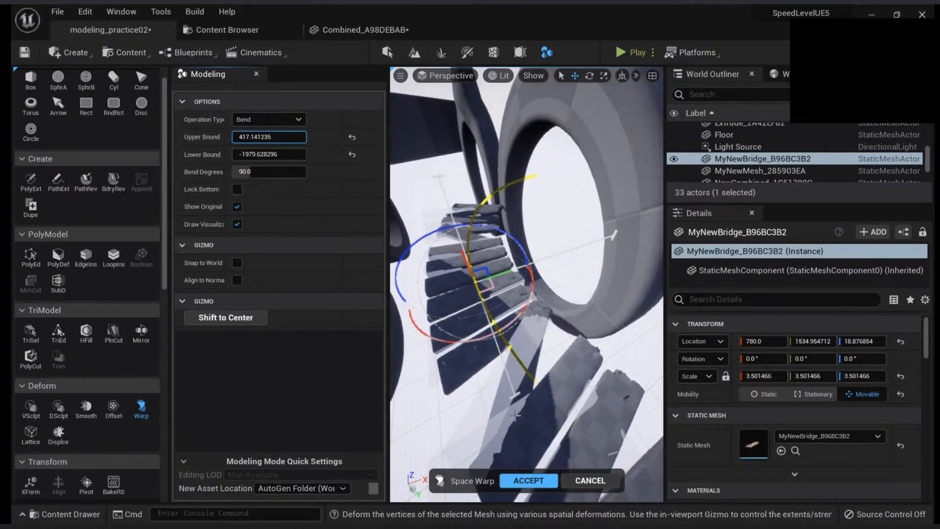
pyautogui.click(575, 482)
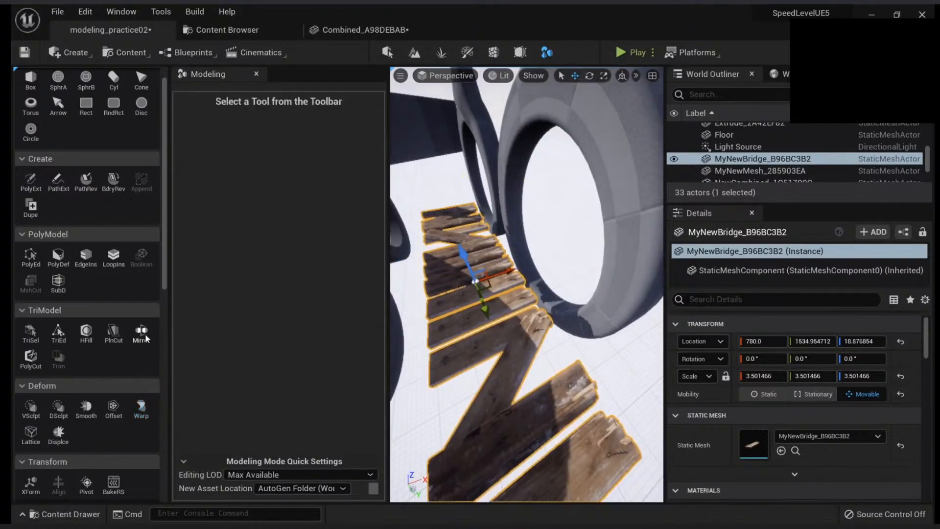
# Start a Space Warp with Bend on the bridge and rotate its gizmo so both ends of the planks curve upward
pyautogui.click(141, 407)
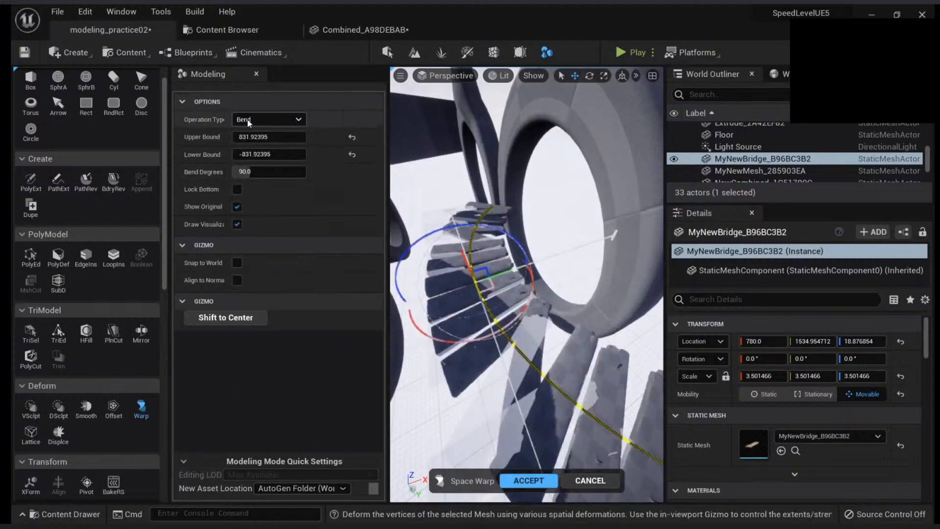
pyautogui.click(276, 120)
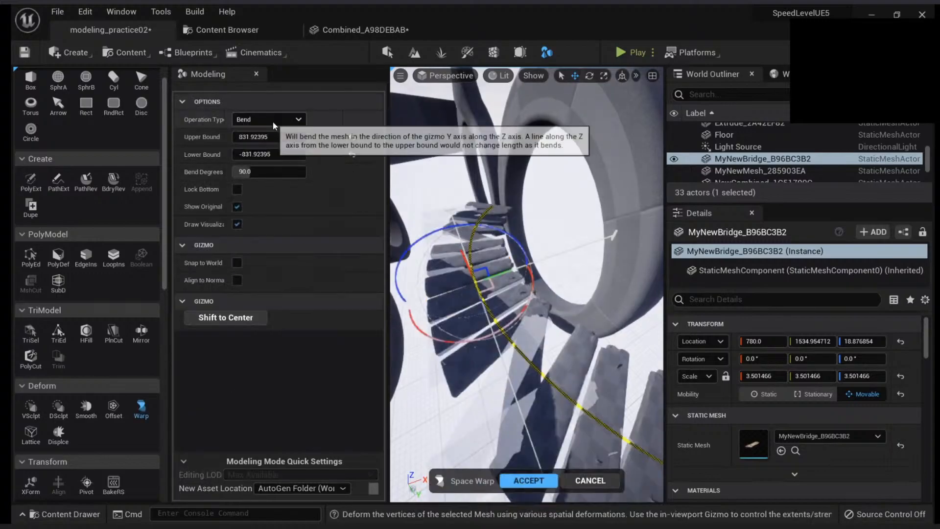
pyautogui.click(273, 122)
pyautogui.keyDown('alt'); pyautogui.moveTo(523, 297); pyautogui.dragTo(540, 258); pyautogui.keyUp('alt')
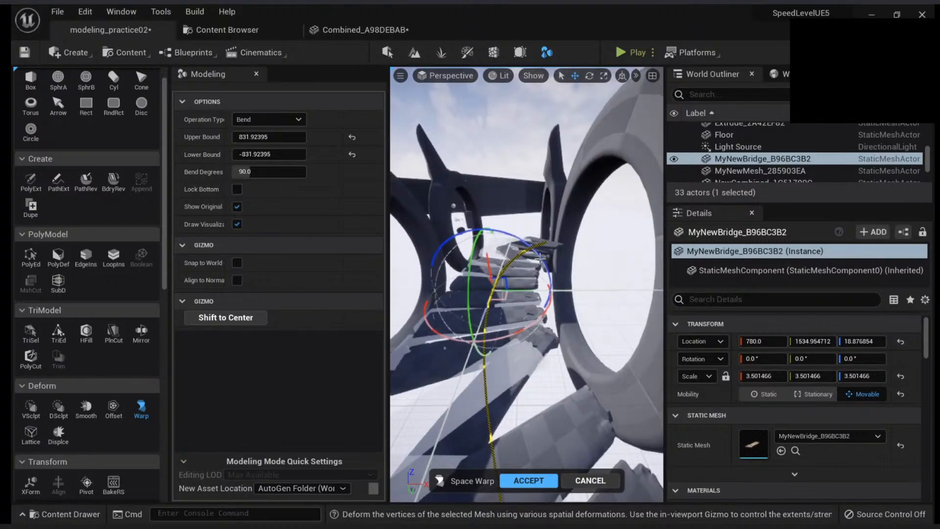
pyautogui.press('w')
pyautogui.moveTo(540, 258); pyautogui.dragTo(557, 248, button='right')
pyautogui.press('s')
pyautogui.moveTo(557, 284); pyautogui.dragTo(499, 264, button='right')
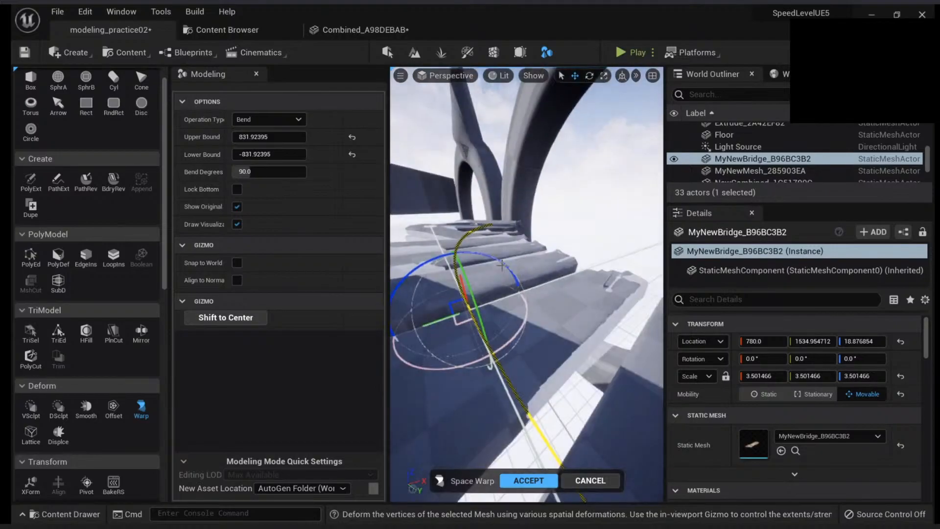
pyautogui.moveTo(502, 268); pyautogui.dragTo(366, 267)
pyautogui.moveTo(470, 284); pyautogui.dragTo(582, 275, button='right')
pyautogui.keyDown('alt'); pyautogui.moveTo(582, 274); pyautogui.dragTo(561, 281); pyautogui.keyUp('alt')
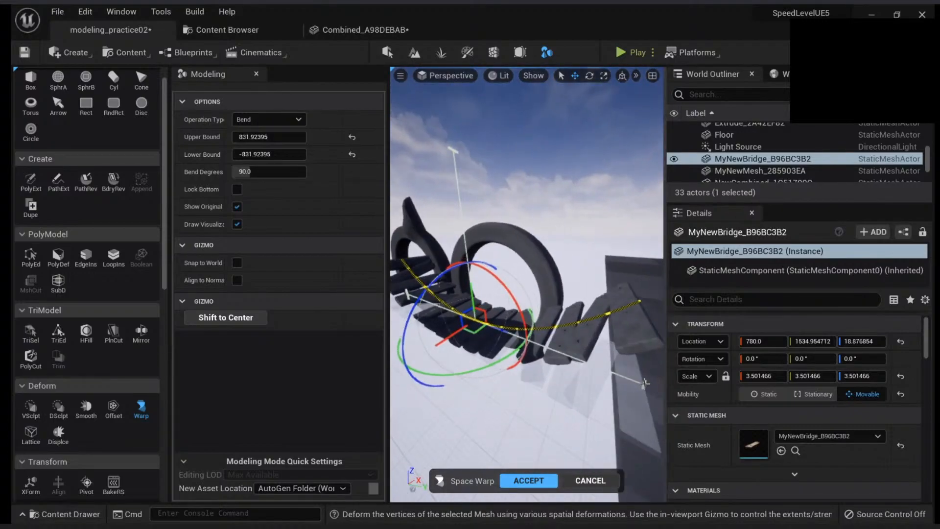
# Set the bend's upper bound to about 807 and the bend to about 62 degrees, and apply the warp
pyautogui.moveTo(485, 341); pyautogui.dragTo(575, 369)
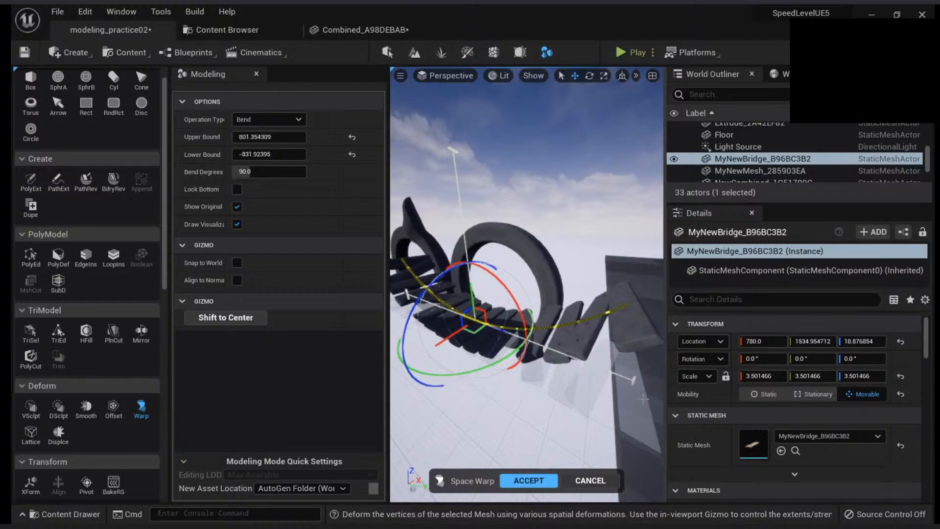
pyautogui.moveTo(479, 365); pyautogui.dragTo(476, 365)
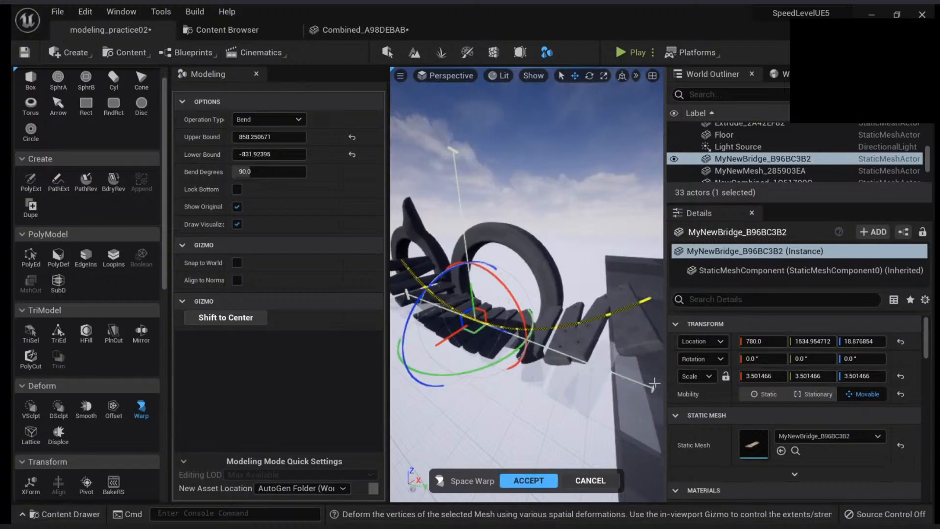
pyautogui.moveTo(653, 383); pyautogui.dragTo(635, 379)
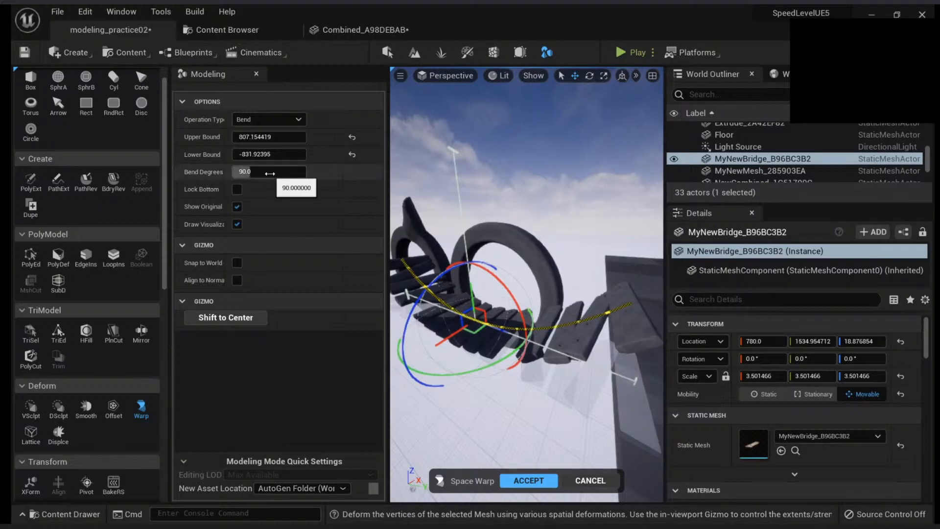
pyautogui.moveTo(270, 174)
pyautogui.mouseDown()
pyautogui.moveTo(250, 173)
pyautogui.moveTo(320, 173)
pyautogui.moveTo(245, 174)
pyautogui.moveTo(257, 174)
pyautogui.mouseUp()
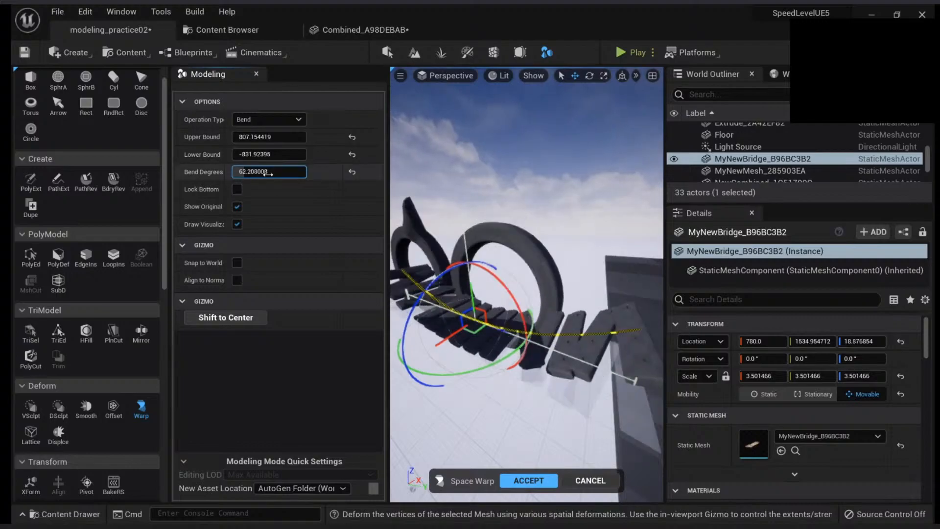
pyautogui.click(524, 483)
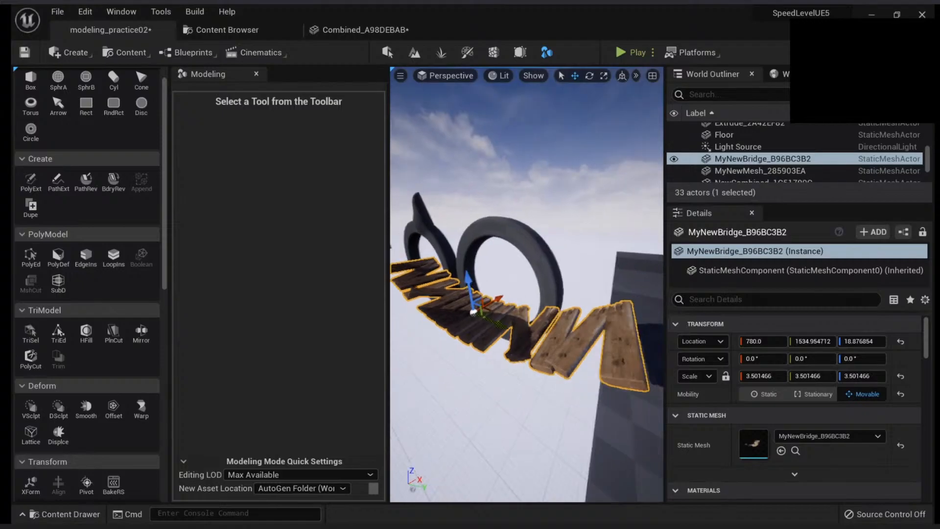
# Test-play the level from the end of the bent bridge and stop the play session
pyautogui.moveTo(612, 392); pyautogui.dragTo(644, 390, button='right')
pyautogui.rightClick(611, 391)
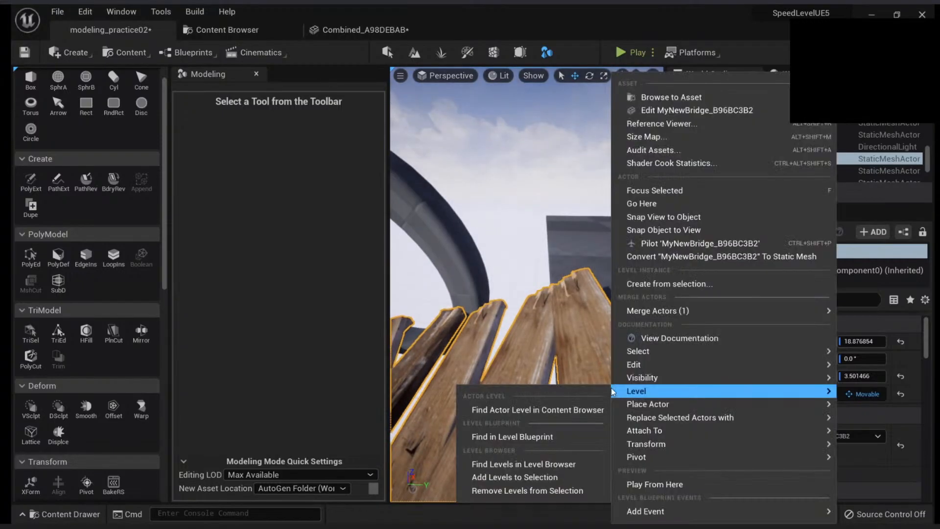
pyautogui.click(652, 484)
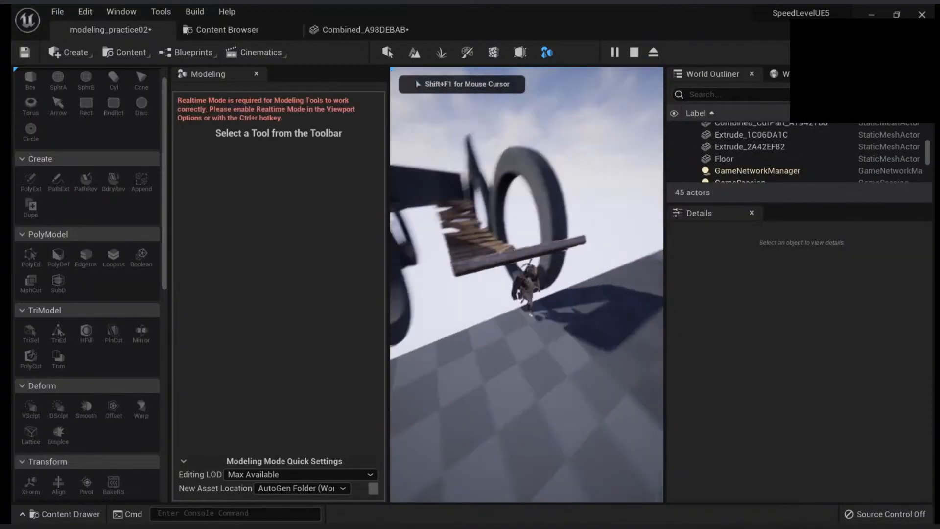
pyautogui.press('Escape')
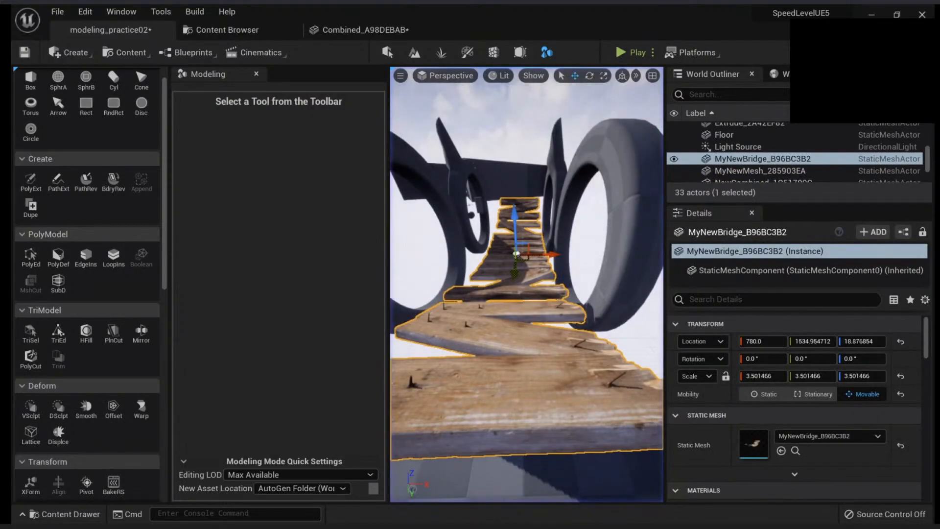
# Replace the bridge mesh's collision with convex decomposition using hull count 4, max hull verts 16 and hull precision 100000, and save the mesh
pyautogui.doubleClick(748, 433)
pyautogui.moveTo(439, 226); pyautogui.dragTo(200, 186)
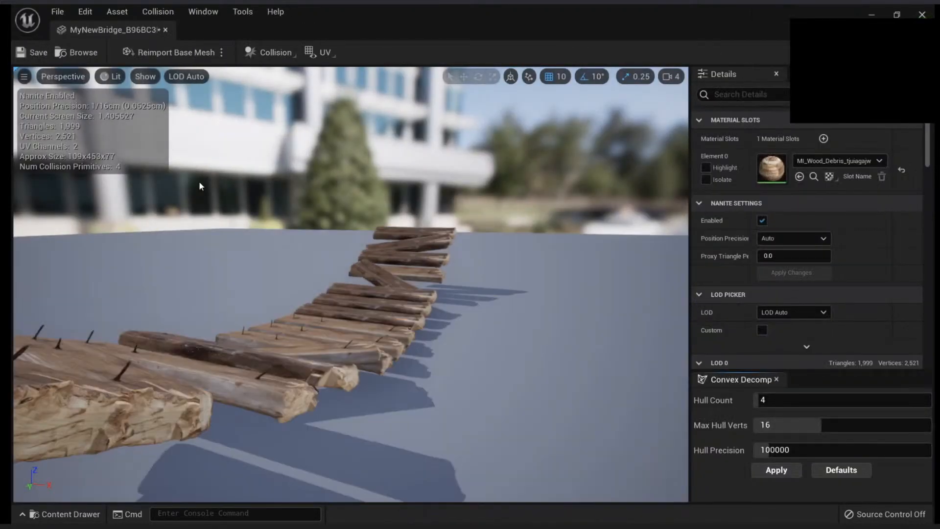
pyautogui.click(150, 12)
pyautogui.click(177, 147)
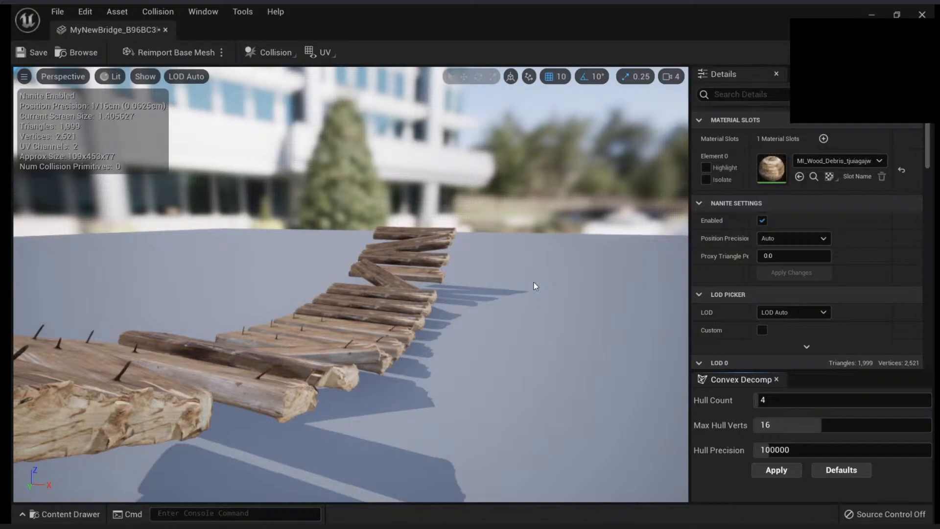
pyautogui.click(773, 471)
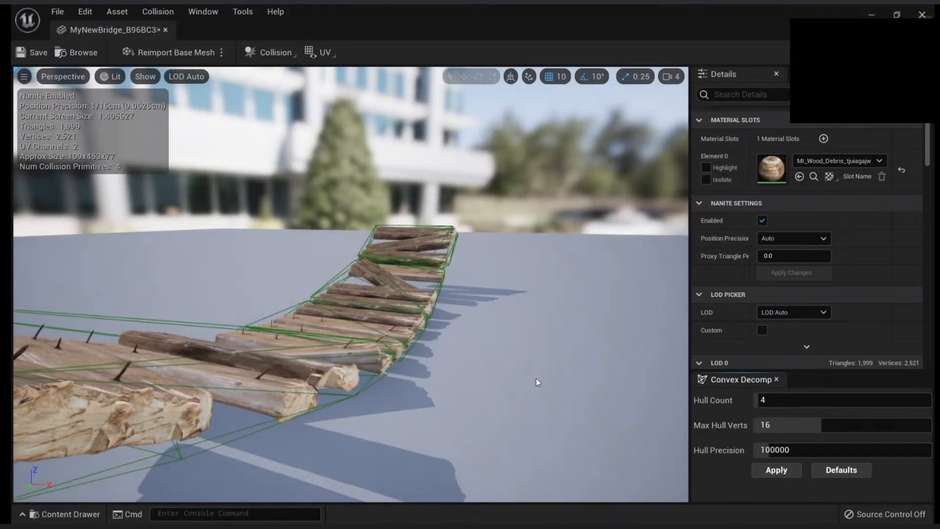
pyautogui.moveTo(377, 312); pyautogui.dragTo(284, 348)
pyautogui.click(32, 52)
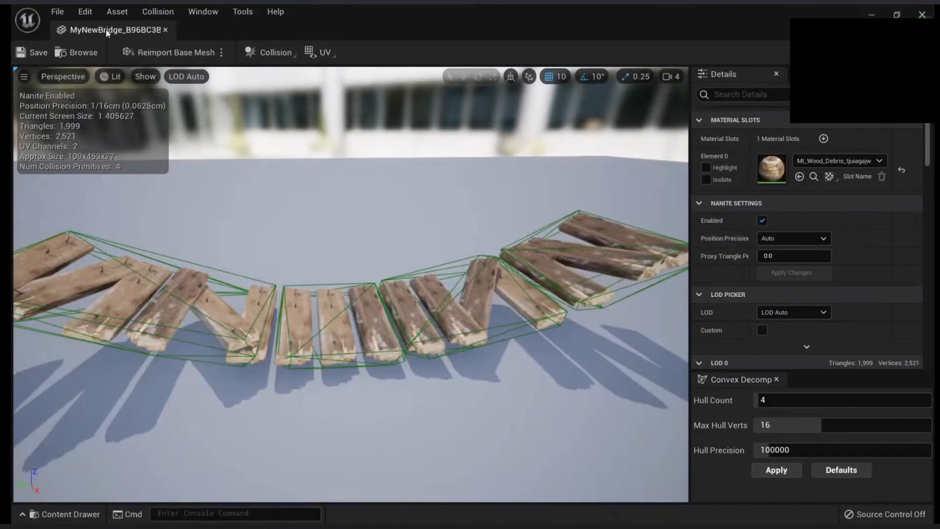
pyautogui.middleClick(107, 32)
# Lower the bridge and shift it to about Y 1505 so its end meets the checkered platform's edge
pyautogui.moveTo(509, 274); pyautogui.dragTo(504, 245, button='right')
pyautogui.moveTo(467, 253); pyautogui.dragTo(477, 284)
pyautogui.moveTo(509, 315); pyautogui.dragTo(504, 311)
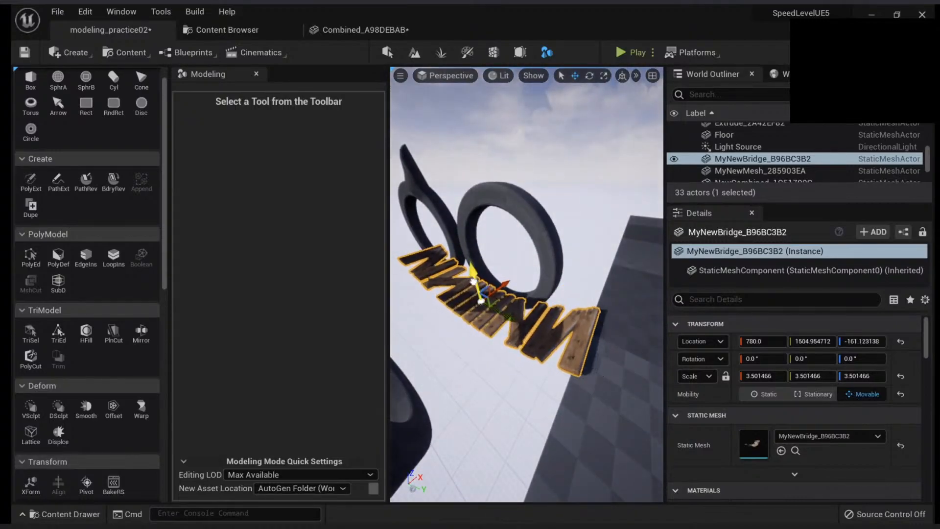
pyautogui.moveTo(472, 269); pyautogui.dragTo(474, 277)
# Play the level from the platform in full screen and run the character onto the bridge
pyautogui.rightClick(610, 303)
pyautogui.click(651, 485)
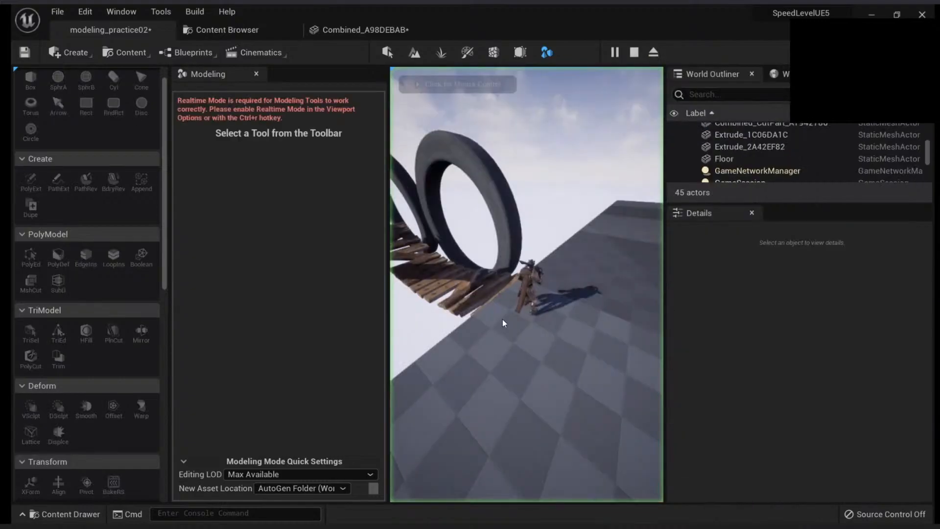
pyautogui.press('F11')
pyautogui.press('w')
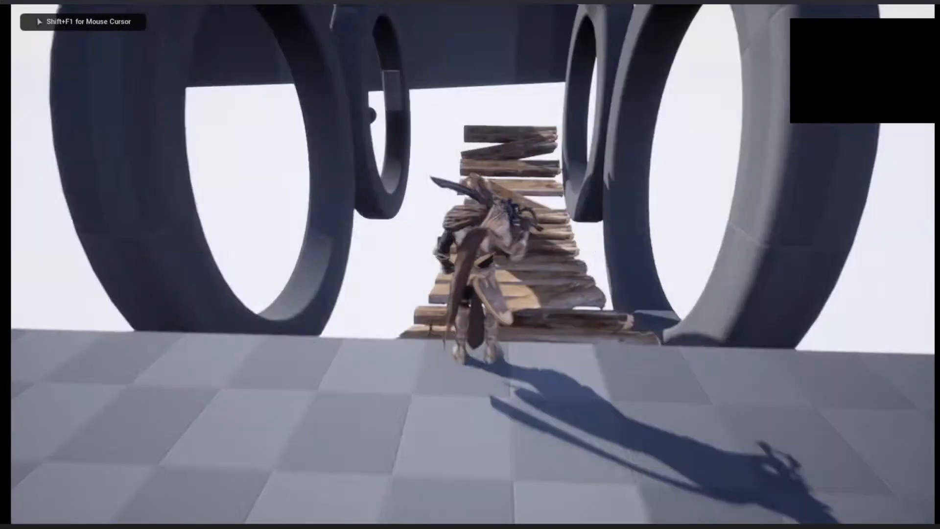
pyautogui.press('w')
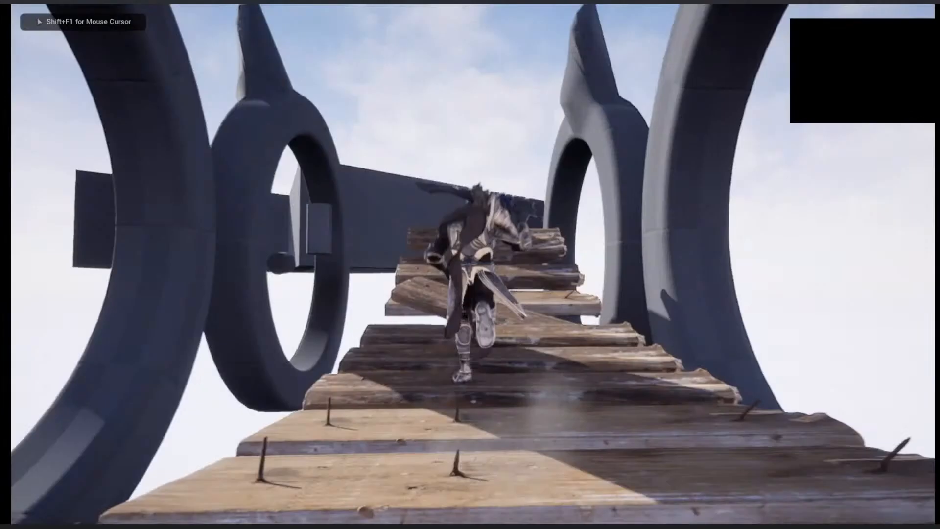
# Run the character along the bent bridge towards the platform, end the play session and leave full screen
pyautogui.press('w')
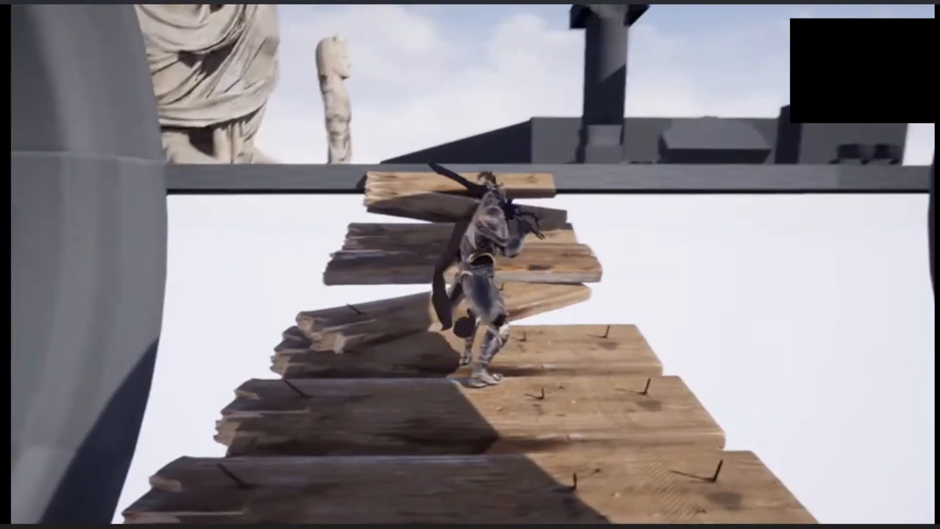
pyautogui.press('w')
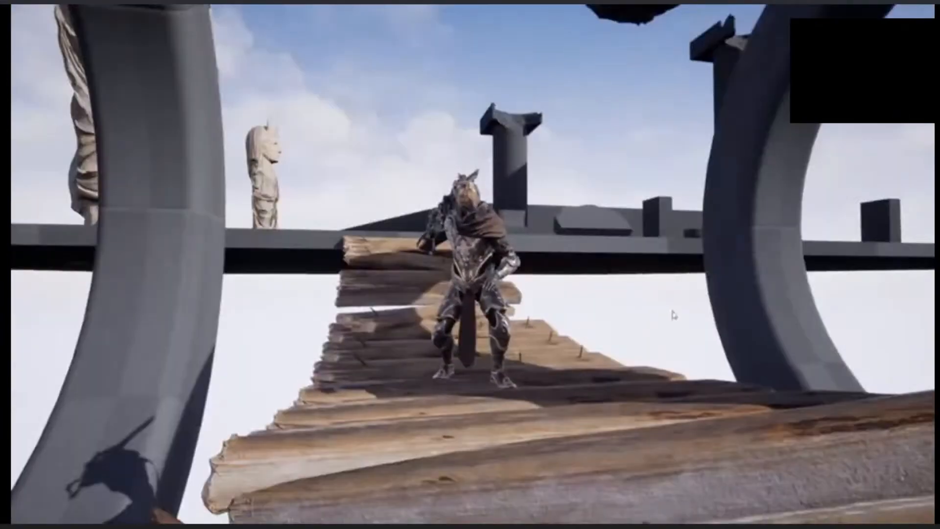
pyautogui.press('Escape')
pyautogui.moveTo(453, 395); pyautogui.dragTo(382, 416, button='right')
pyautogui.press('F11')
# Select the small horned statue on the checkered platform and frame it in the view
pyautogui.click(560, 394)
pyautogui.moveTo(559, 394); pyautogui.dragTo(502, 389, button='right')
pyautogui.press('w')
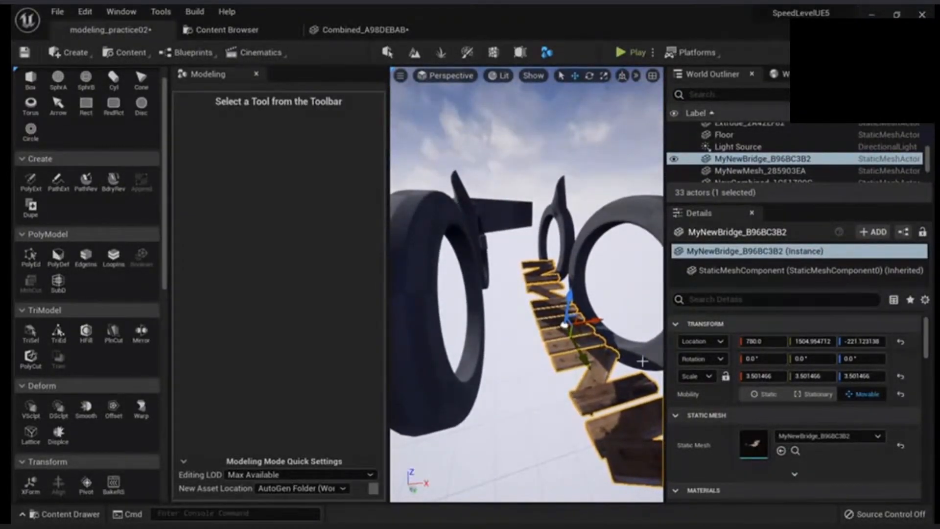
pyautogui.moveTo(591, 356); pyautogui.dragTo(722, 314, button='right')
pyautogui.press('a')
pyautogui.press('w')
pyautogui.moveTo(538, 318); pyautogui.dragTo(673, 309, button='right')
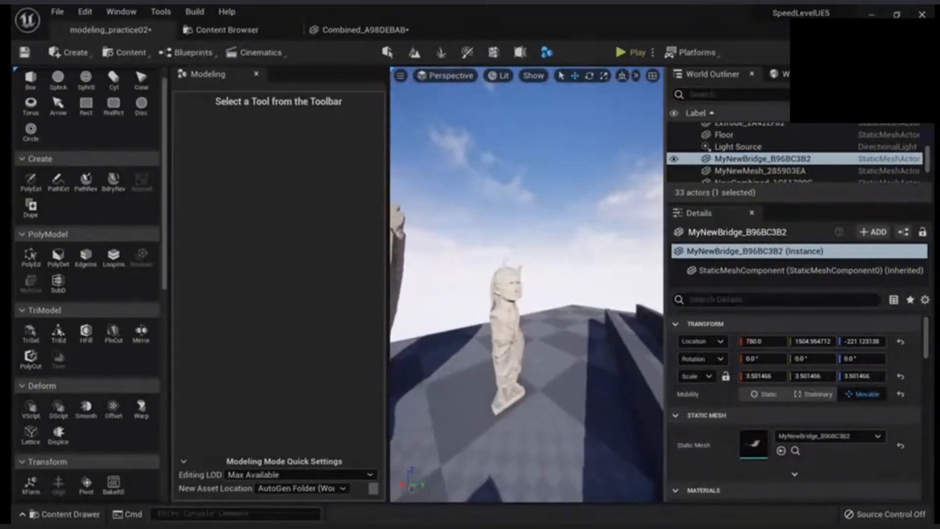
pyautogui.click(507, 337)
pyautogui.press('f')
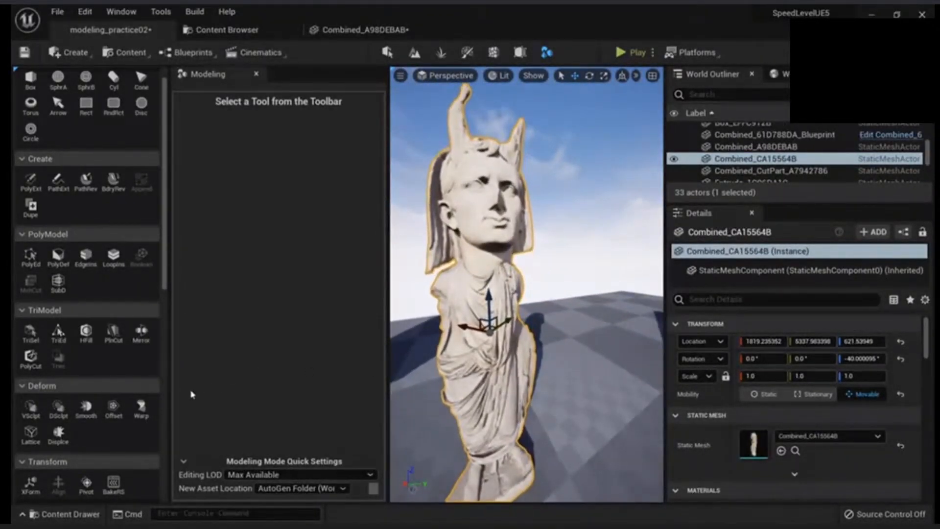
# Start a Lattice deformation on the horned statue and view its control points from several sides
pyautogui.click(28, 434)
pyautogui.press('s')
pyautogui.moveTo(478, 322); pyautogui.dragTo(440, 321, button='right')
pyautogui.press('a')
pyautogui.moveTo(485, 341); pyautogui.dragTo(538, 330, button='right')
pyautogui.press('w')
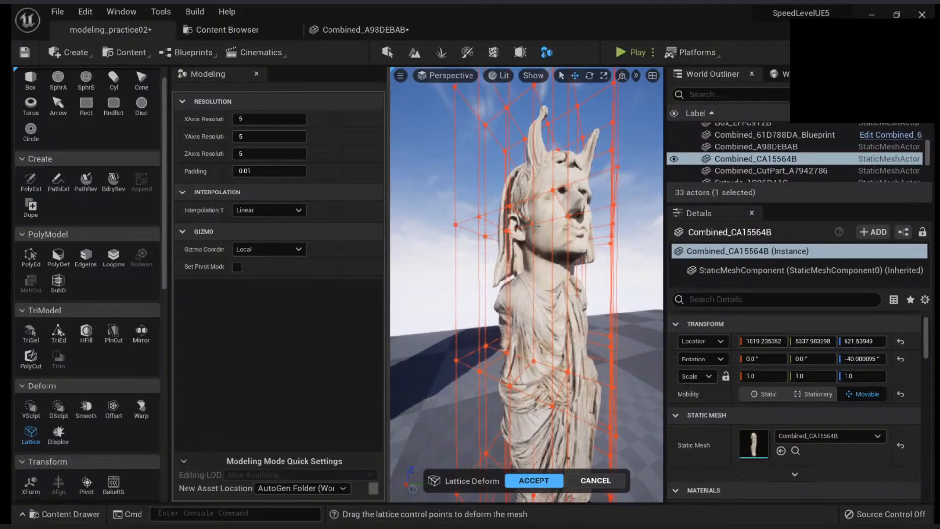
pyautogui.moveTo(526, 284)
pyautogui.mouseDown(button='right')
pyautogui.moveTo(504, 299)
pyautogui.moveTo(485, 288)
pyautogui.moveTo(504, 279)
pyautogui.moveTo(514, 294)
pyautogui.moveTo(546, 281)
pyautogui.moveTo(500, 294)
pyautogui.moveTo(553, 269)
pyautogui.moveTo(509, 293)
pyautogui.moveTo(524, 318)
pyautogui.moveTo(499, 308)
pyautogui.moveTo(523, 286)
pyautogui.mouseUp(button='right')
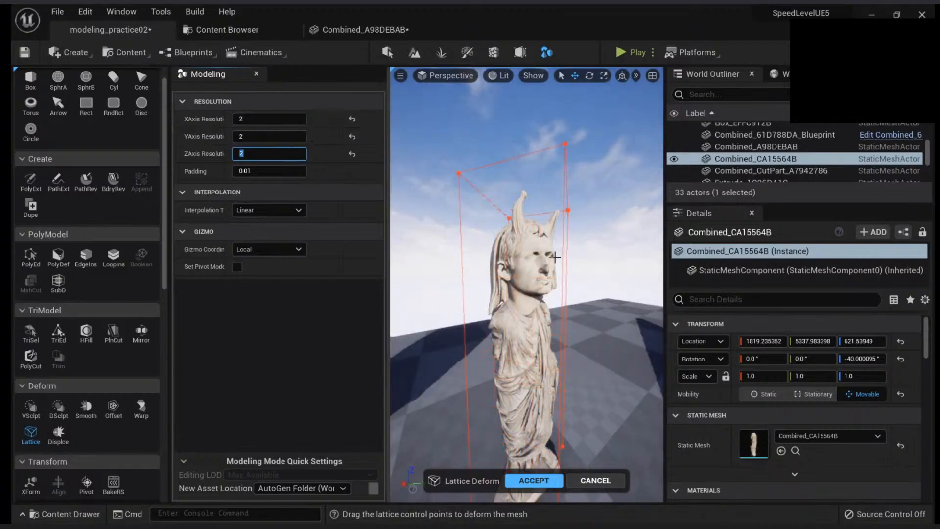
# Set the lattice resolution to 3 on the X, Y and Z axes
pyautogui.moveTo(550, 252)
pyautogui.mouseDown(button='right')
pyautogui.moveTo(572, 262)
pyautogui.moveTo(499, 251)
pyautogui.moveTo(548, 250)
pyautogui.mouseUp(button='right')
pyautogui.hotkey('alt', '3')
pyautogui.hotkey('alt', '2')
pyautogui.hotkey('alt', '4')
pyautogui.click(272, 119)
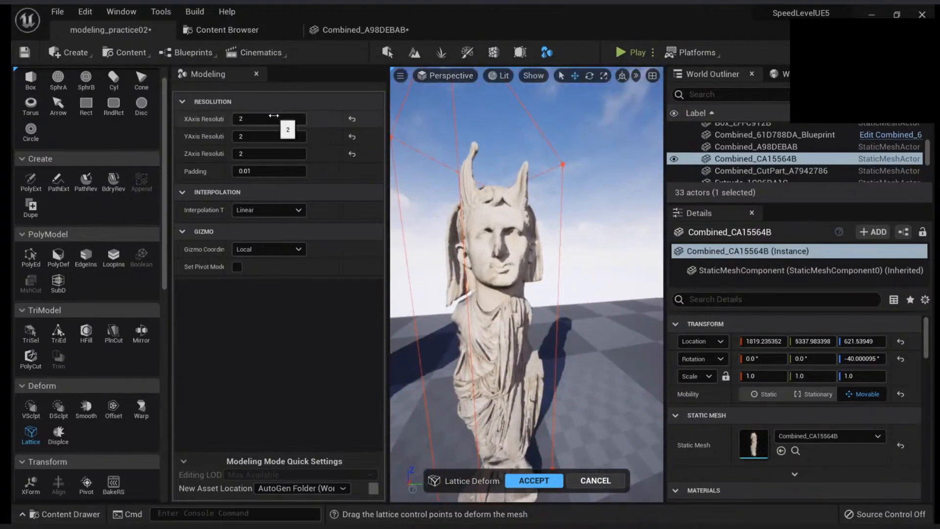
pyautogui.write('33')
pyautogui.click(262, 155)
pyautogui.write('3')
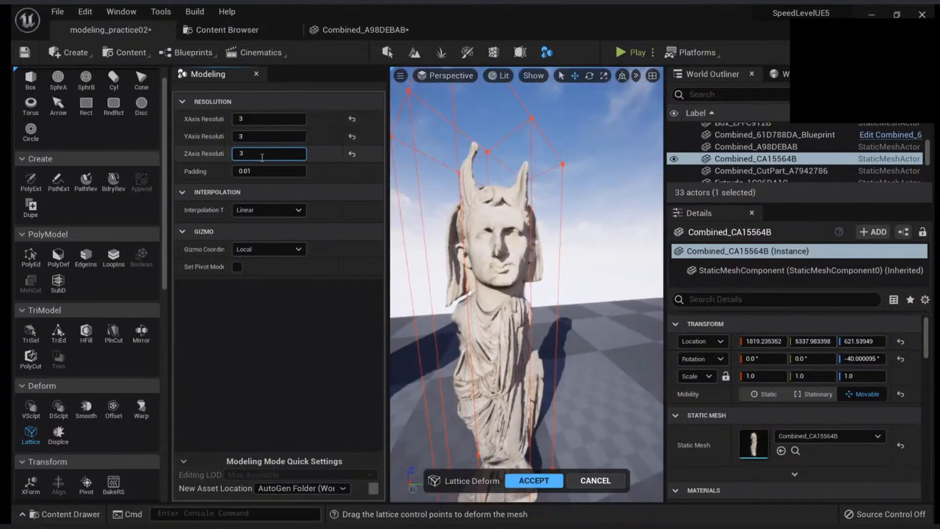
pyautogui.press('Return')
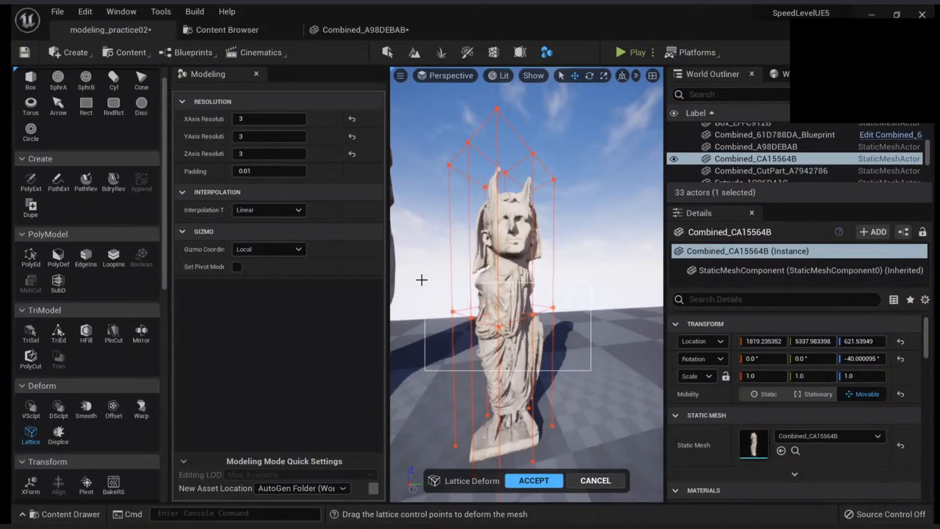
pyautogui.moveTo(413, 267)
pyautogui.mouseDown()
pyautogui.moveTo(541, 329)
pyautogui.moveTo(553, 318)
pyautogui.moveTo(414, 295)
pyautogui.mouseUp()
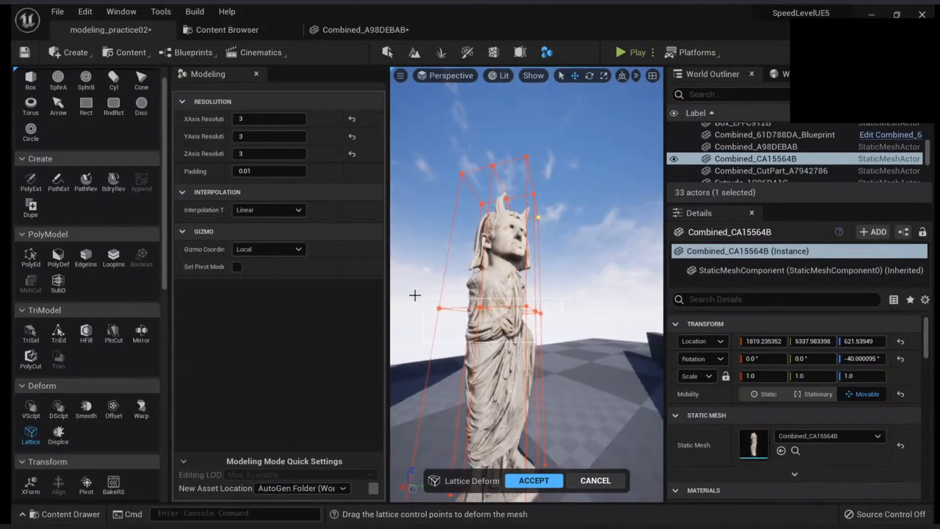
pyautogui.moveTo(529, 313); pyautogui.dragTo(531, 343, button='right')
pyautogui.click(601, 480)
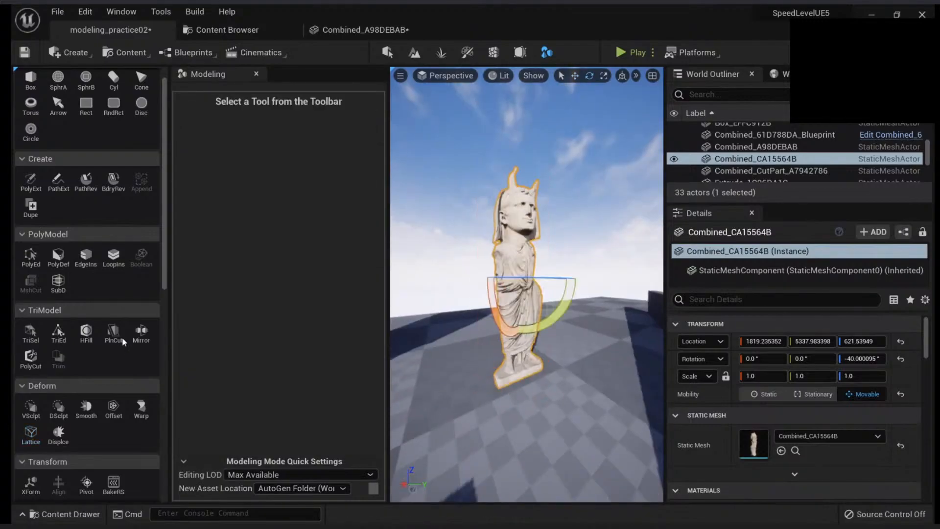
# Restart the Lattice deformation and try to narrow the statue's waist by scaling the middle ring of control points inwards
pyautogui.click(31, 432)
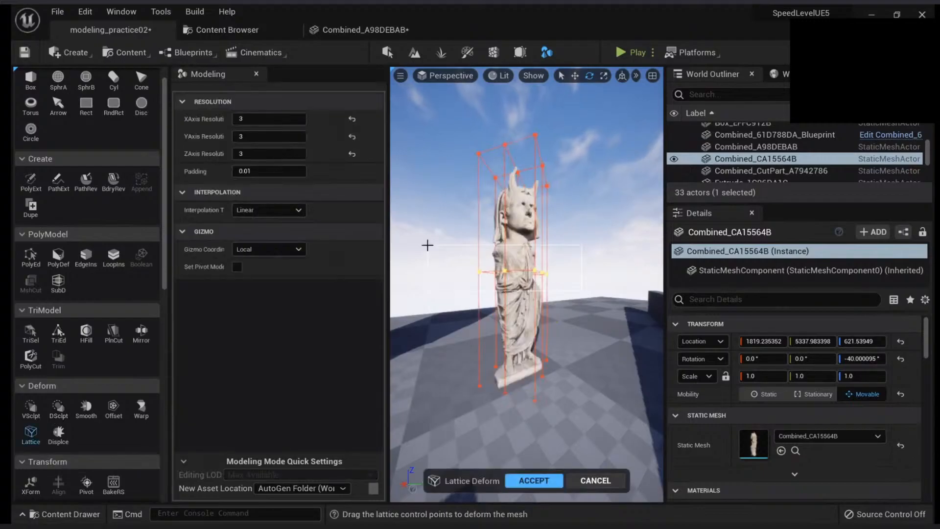
pyautogui.moveTo(427, 245); pyautogui.dragTo(427, 244)
pyautogui.moveTo(534, 240)
pyautogui.mouseDown(button='right')
pyautogui.moveTo(541, 259)
pyautogui.moveTo(548, 250)
pyautogui.mouseUp(button='right')
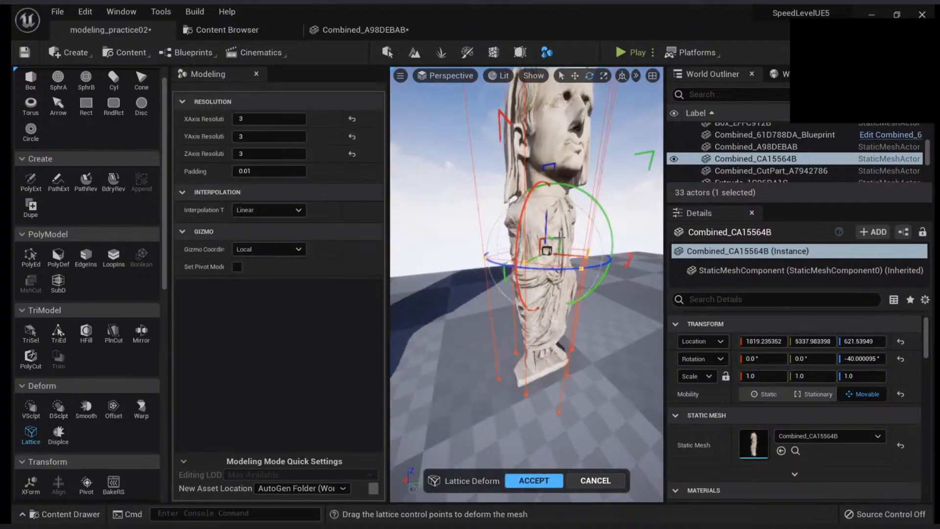
pyautogui.moveTo(549, 246); pyautogui.dragTo(566, 241)
pyautogui.moveTo(619, 299); pyautogui.dragTo(434, 186)
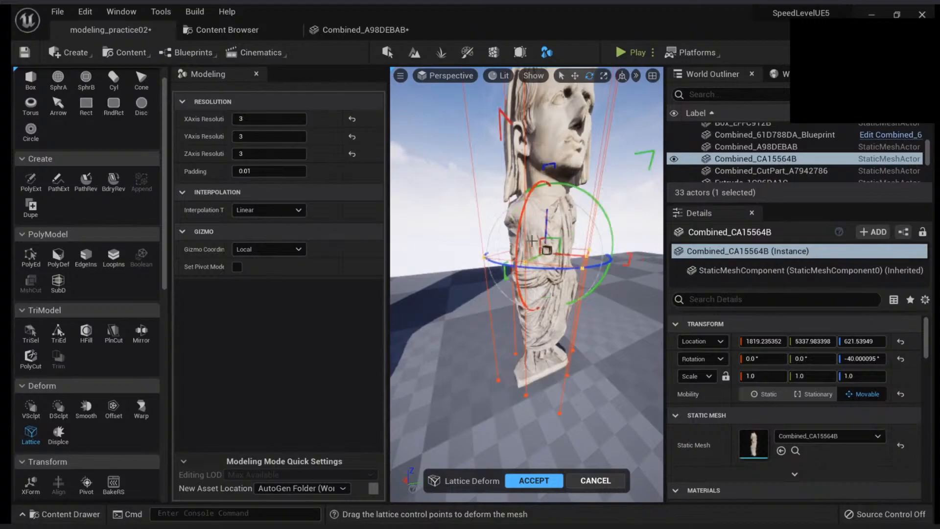
pyautogui.moveTo(518, 252)
pyautogui.mouseDown()
pyautogui.moveTo(519, 295)
pyautogui.moveTo(522, 223)
pyautogui.moveTo(517, 293)
pyautogui.moveTo(521, 222)
pyautogui.moveTo(517, 274)
pyautogui.moveTo(517, 264)
pyautogui.mouseUp()
pyautogui.moveTo(516, 265); pyautogui.dragTo(544, 259, button='right')
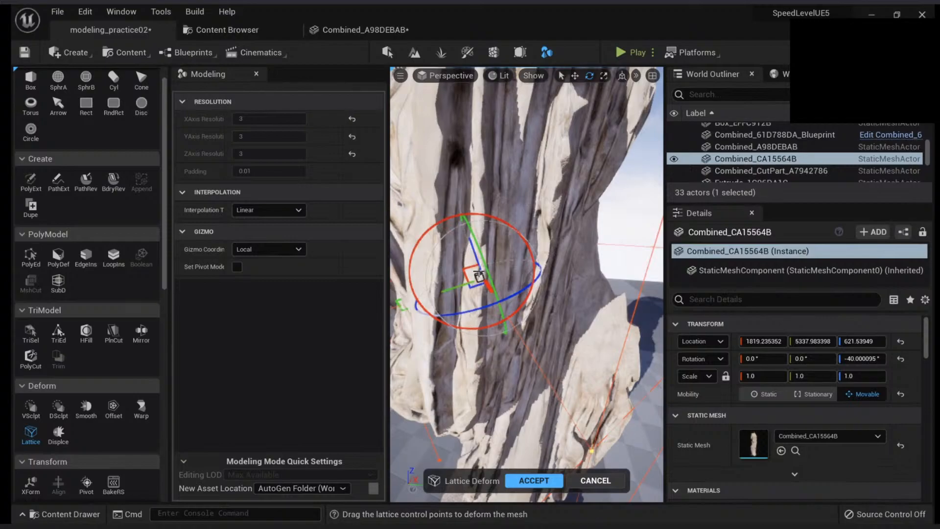
pyautogui.keyDown('alt'); pyautogui.moveTo(479, 273); pyautogui.dragTo(526, 284); pyautogui.keyUp('alt')
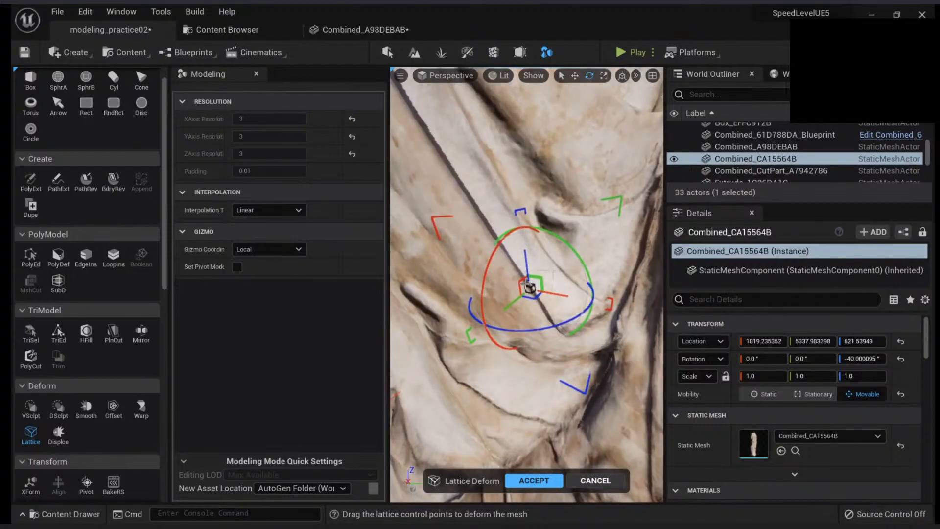
pyautogui.keyDown('alt'); pyautogui.moveTo(523, 283); pyautogui.dragTo(514, 316, button='right'); pyautogui.keyUp('alt')
pyautogui.keyDown('alt'); pyautogui.moveTo(515, 315); pyautogui.dragTo(528, 293); pyautogui.keyUp('alt')
pyautogui.keyDown('alt'); pyautogui.moveTo(528, 294); pyautogui.dragTo(518, 325, button='right'); pyautogui.keyUp('alt')
# Try to reshape the statue's head with the top ring of lattice control points
pyautogui.moveTo(597, 242); pyautogui.dragTo(527, 196)
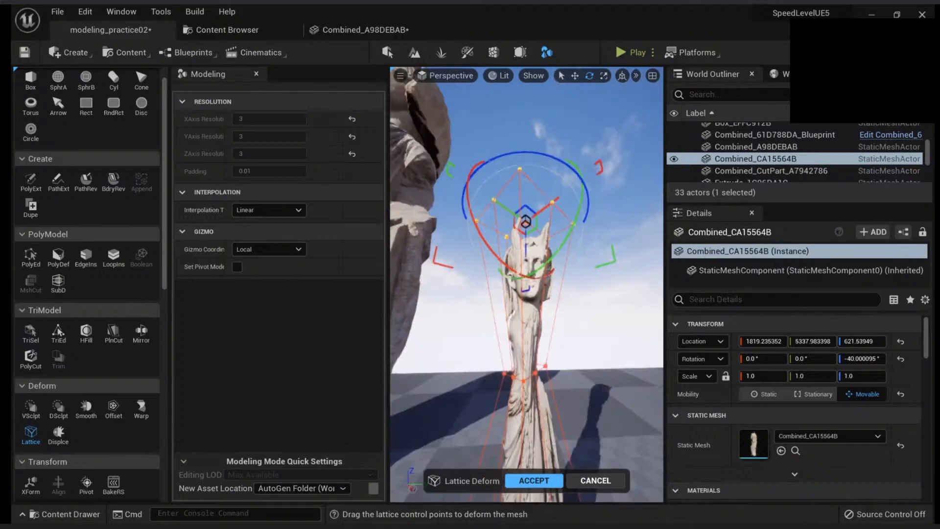
pyautogui.keyDown('alt'); pyautogui.moveTo(528, 195); pyautogui.dragTo(558, 186, button='right'); pyautogui.keyUp('alt')
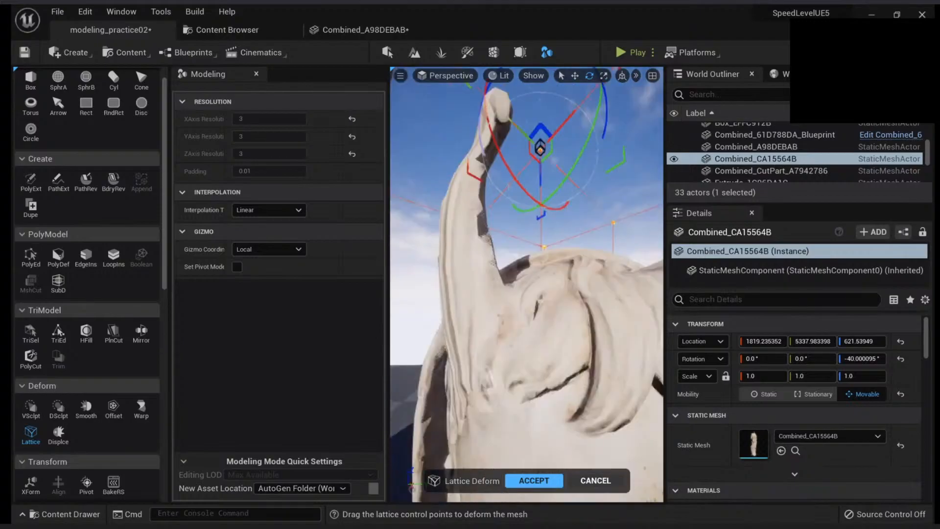
pyautogui.keyDown('alt'); pyautogui.moveTo(558, 186); pyautogui.dragTo(519, 210); pyautogui.keyUp('alt')
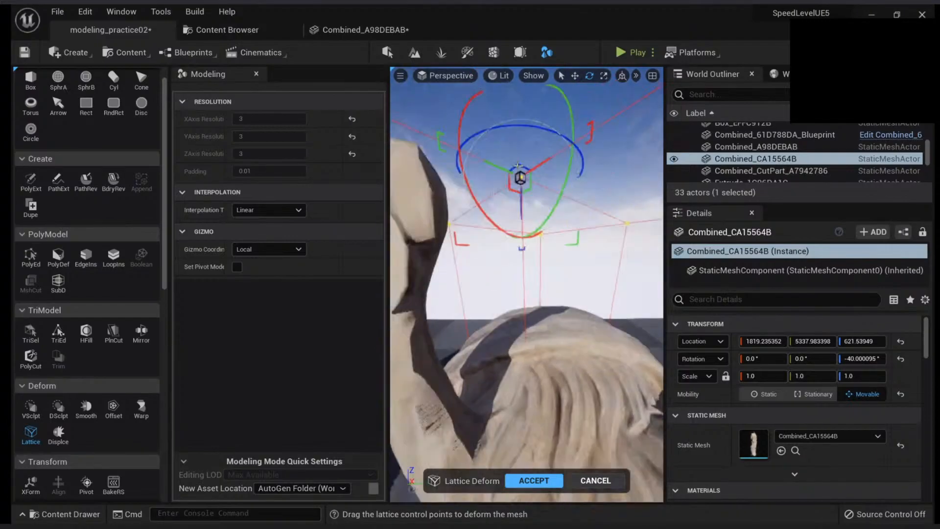
pyautogui.keyDown('alt'); pyautogui.moveTo(519, 211); pyautogui.dragTo(509, 269, button='right'); pyautogui.keyUp('alt')
pyautogui.keyDown('alt'); pyautogui.moveTo(509, 270); pyautogui.dragTo(535, 253); pyautogui.keyUp('alt')
# Try adjusting the statue's middle ring of control points again and cancel the Lattice deformation
pyautogui.moveTo(563, 306); pyautogui.dragTo(441, 239)
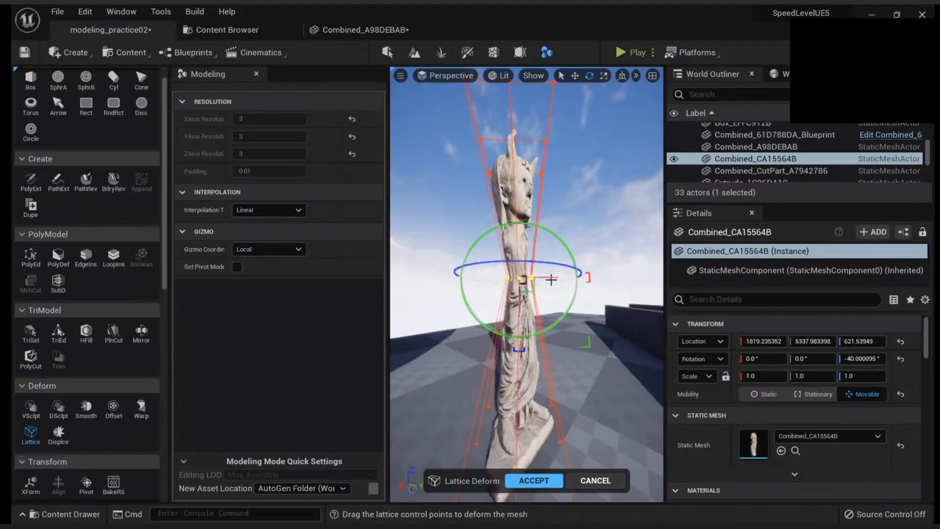
pyautogui.keyDown('alt'); pyautogui.moveTo(547, 281); pyautogui.dragTo(567, 335); pyautogui.keyUp('alt')
pyautogui.press('Escape')
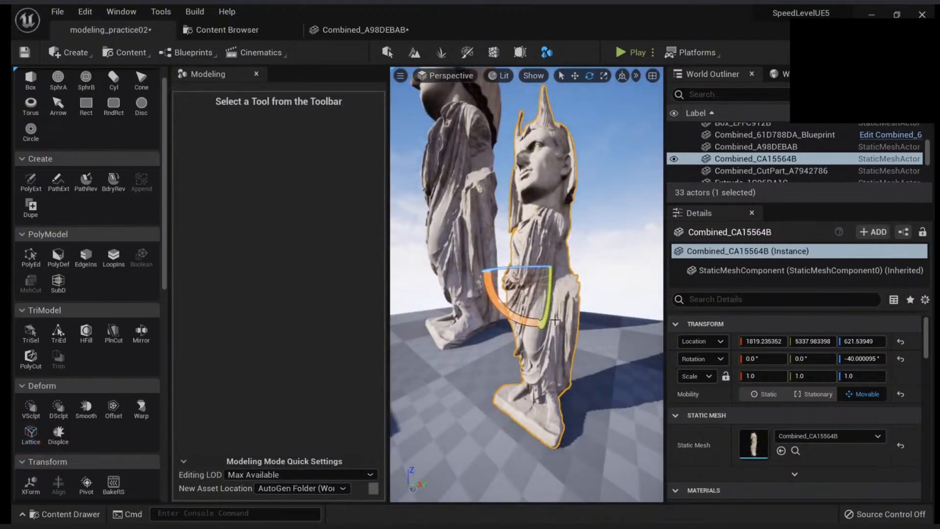
pyautogui.press('Escape')
# Create a 100 × 100 × 100 box on the platform floor in front of the statues
pyautogui.click(552, 293)
pyautogui.moveTo(532, 315); pyautogui.dragTo(480, 330, button='right')
pyautogui.click(36, 83)
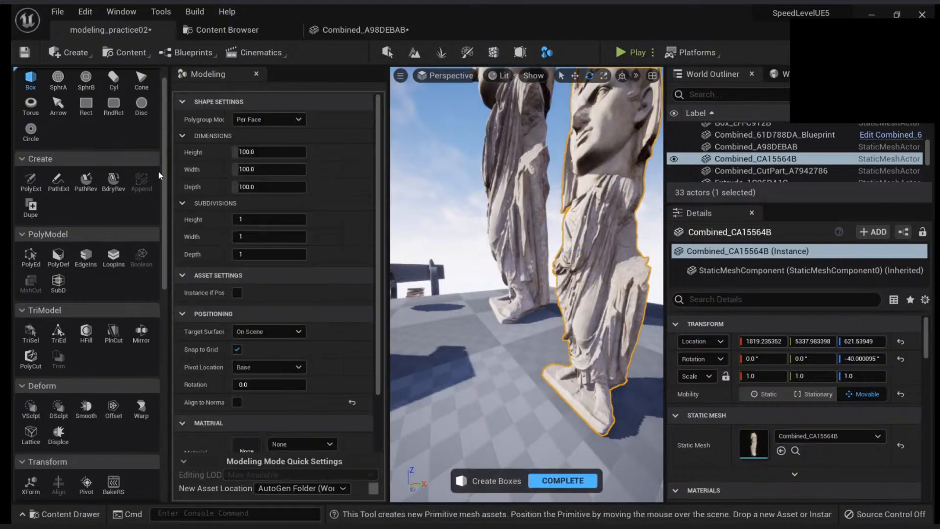
pyautogui.click(445, 385)
pyautogui.click(563, 481)
pyautogui.moveTo(466, 395); pyautogui.dragTo(467, 394, button='right')
# Start a Lattice deformation on the new box and move its upper side control points outwards so the top flares
pyautogui.click(30, 435)
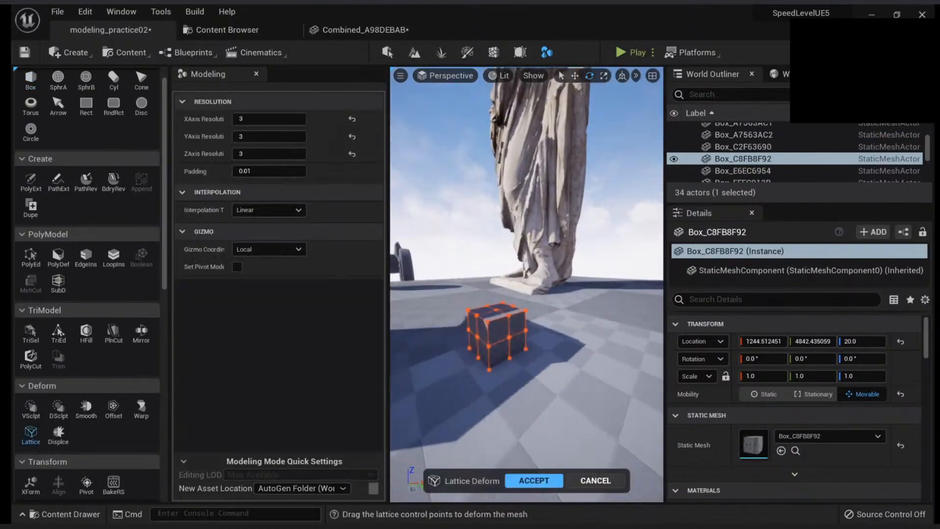
pyautogui.moveTo(495, 338)
pyautogui.mouseDown(button='right')
pyautogui.moveTo(527, 330)
pyautogui.moveTo(519, 345)
pyautogui.moveTo(521, 333)
pyautogui.moveTo(513, 339)
pyautogui.mouseUp(button='right')
pyautogui.moveTo(563, 327); pyautogui.dragTo(511, 270)
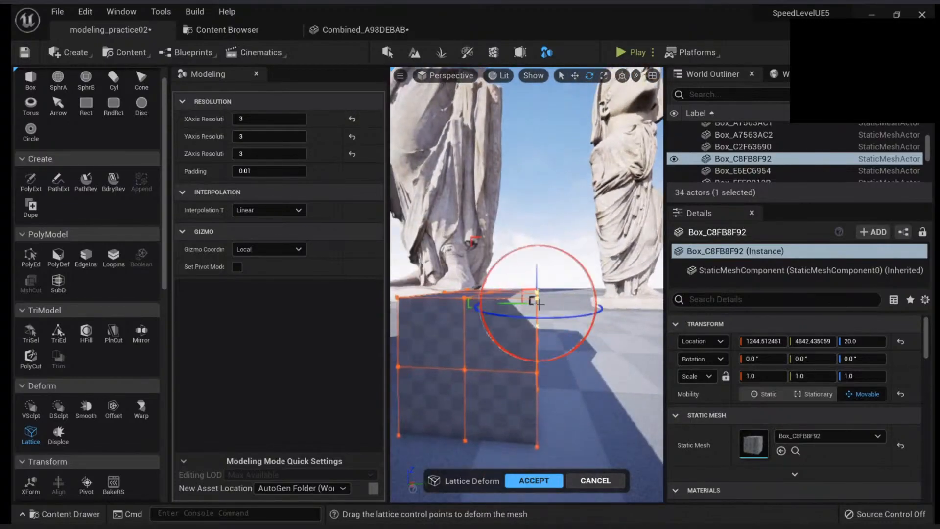
pyautogui.moveTo(538, 304); pyautogui.dragTo(518, 286, button='right')
pyautogui.click(518, 286)
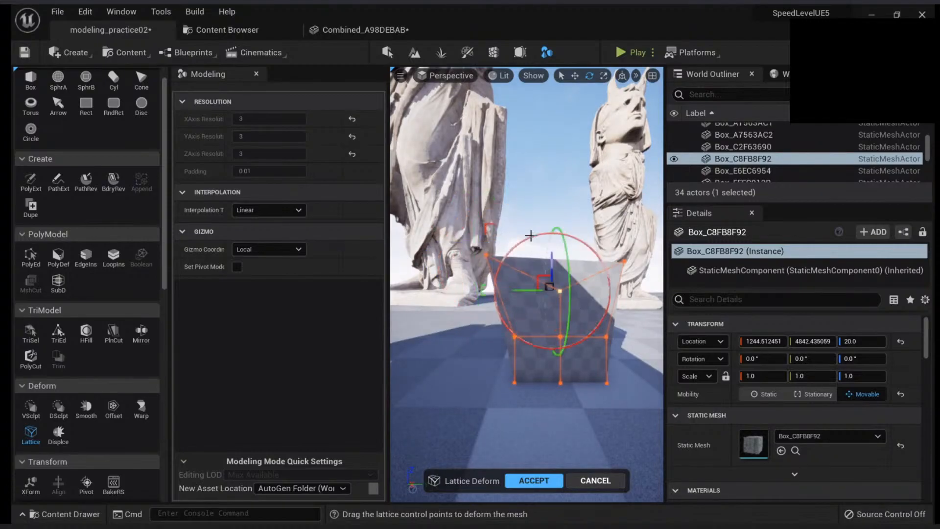
# Raise the box's top middle control points and accept the lattice deformation
pyautogui.moveTo(544, 212); pyautogui.dragTo(549, 191)
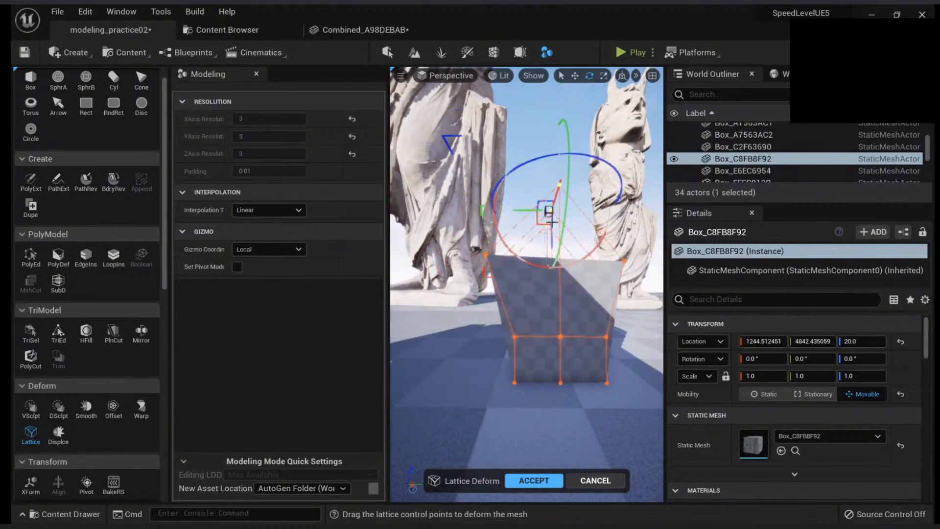
pyautogui.moveTo(548, 191); pyautogui.dragTo(546, 252, button='right')
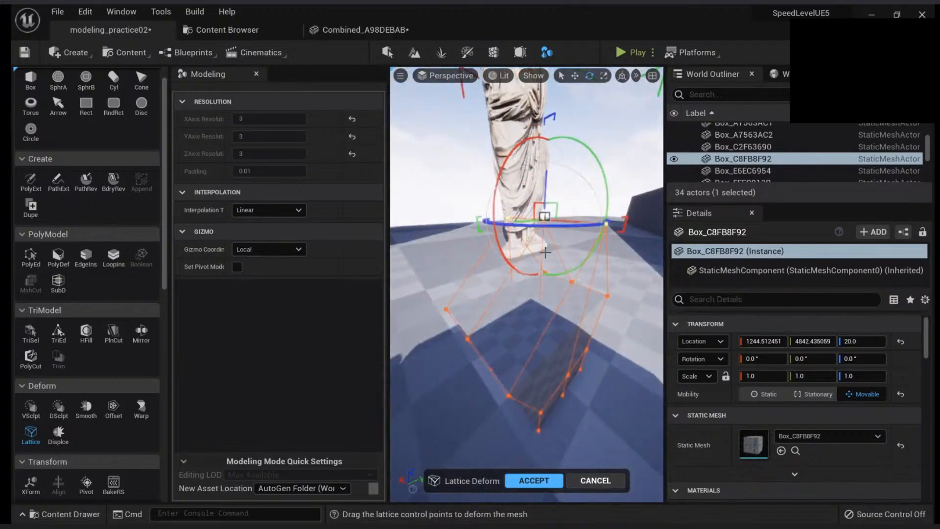
pyautogui.click(533, 480)
# Examine the deformed box beside the statues and save the level
pyautogui.moveTo(549, 409)
pyautogui.mouseDown(button='right')
pyautogui.moveTo(519, 409)
pyautogui.moveTo(553, 406)
pyautogui.moveTo(523, 409)
pyautogui.moveTo(536, 411)
pyautogui.mouseUp(button='right')
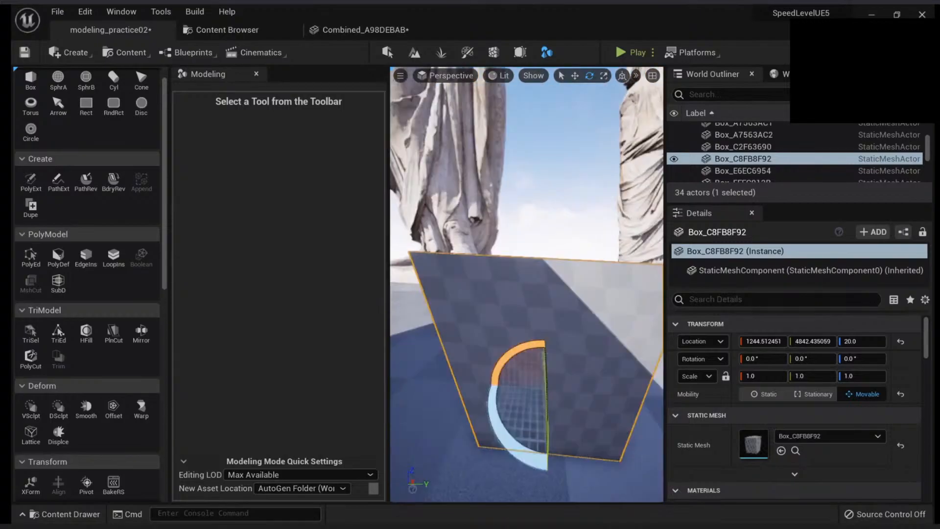
pyautogui.moveTo(458, 331); pyautogui.dragTo(462, 331, button='right')
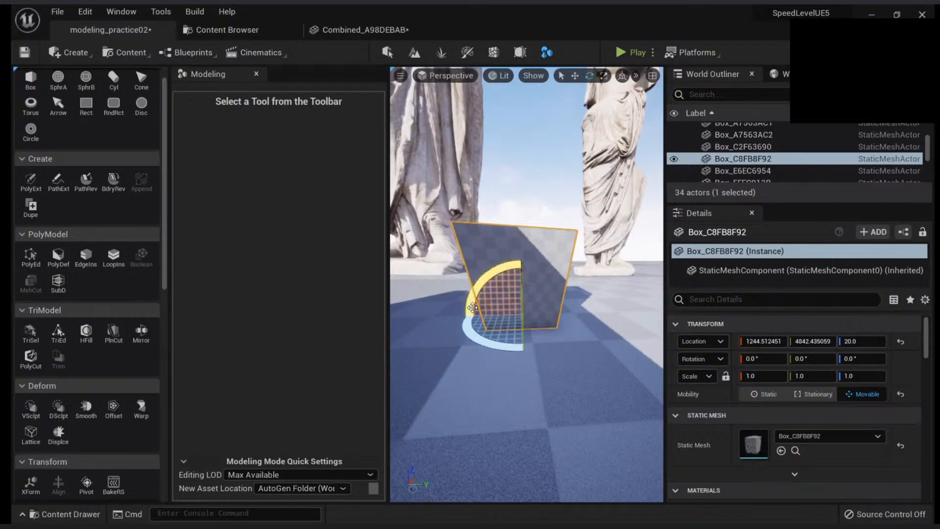
pyautogui.moveTo(451, 325); pyautogui.dragTo(536, 285, button='right')
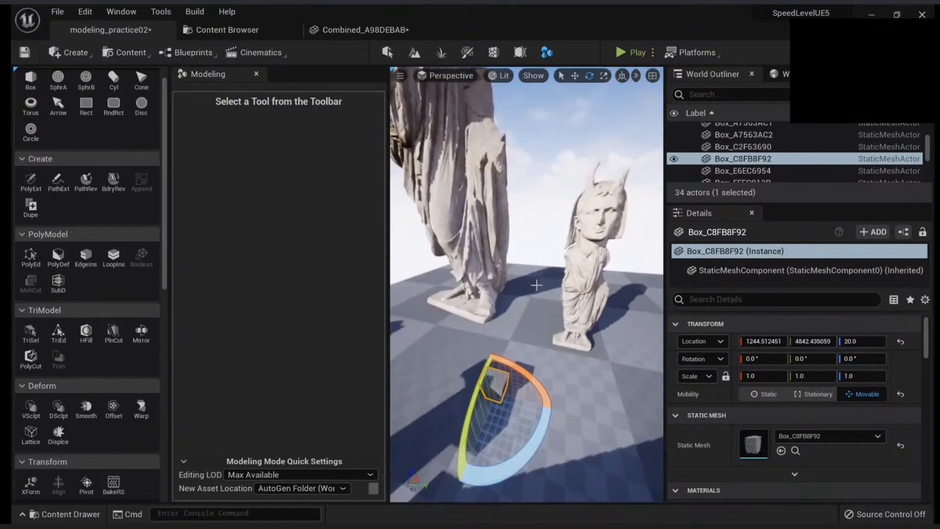
pyautogui.hotkey('ctrl', 's')
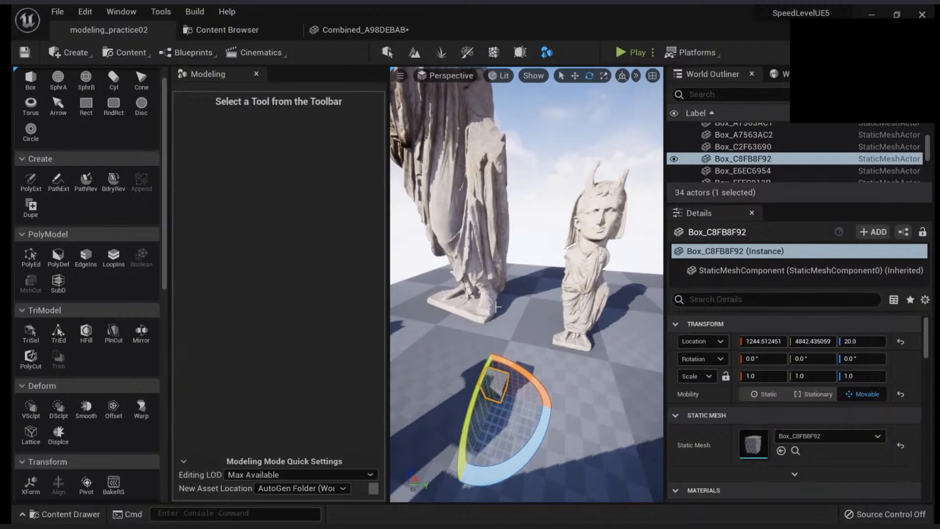
# Place a 100 × 100 rectangle on the checkered floor near the platform's edge
pyautogui.moveTo(516, 312); pyautogui.dragTo(487, 366, button='right')
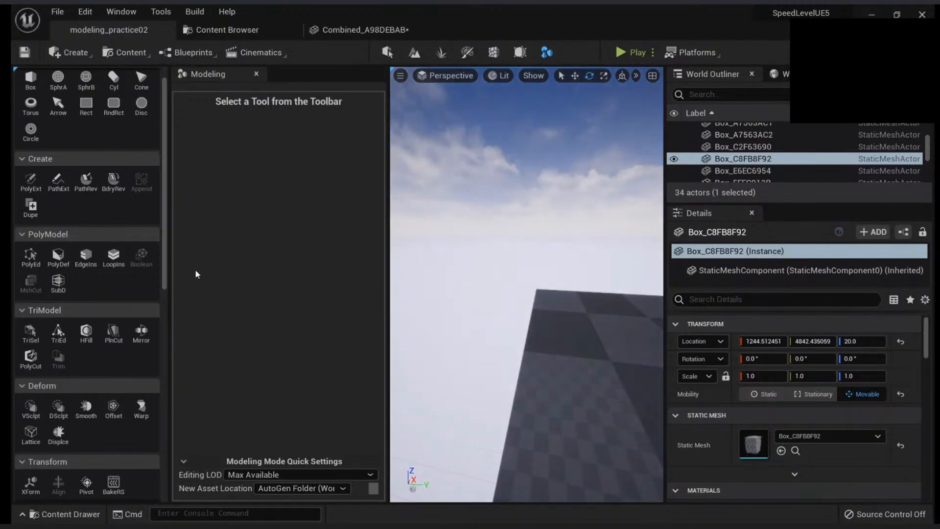
pyautogui.scroll(1, 70, 139)
pyautogui.click(87, 124)
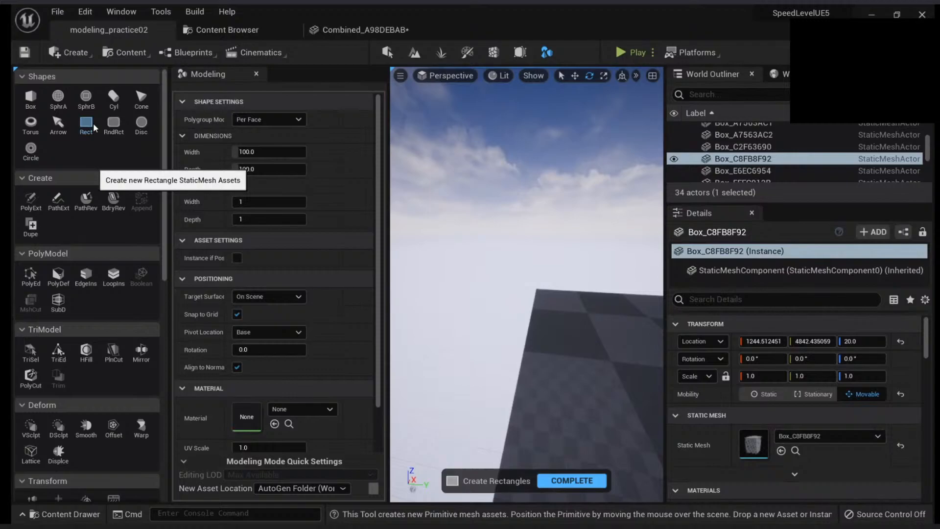
pyautogui.click(541, 376)
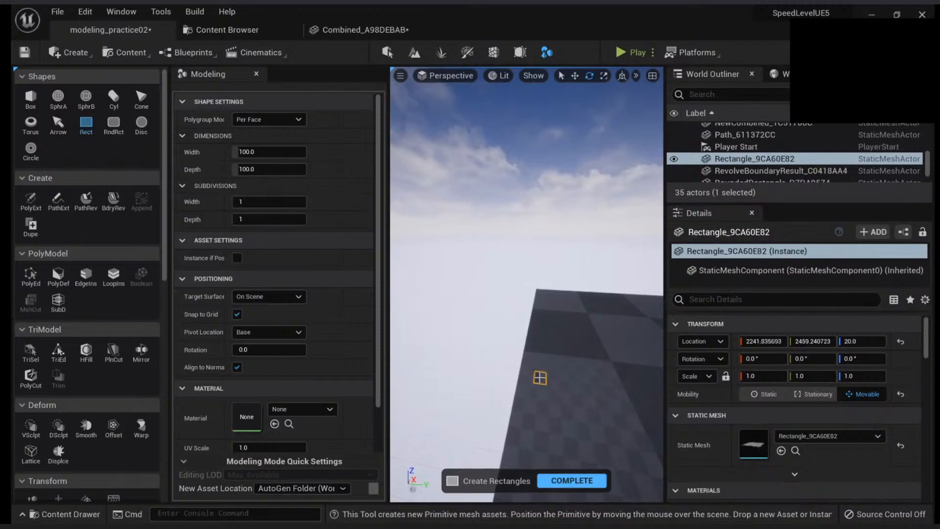
# Finish creating rectangles and move the new rectangle off the platform to a Y location of about 1499
pyautogui.click(571, 481)
pyautogui.press('w')
pyautogui.moveTo(560, 387); pyautogui.dragTo(462, 373)
pyautogui.moveTo(462, 373); pyautogui.dragTo(463, 376, button='right')
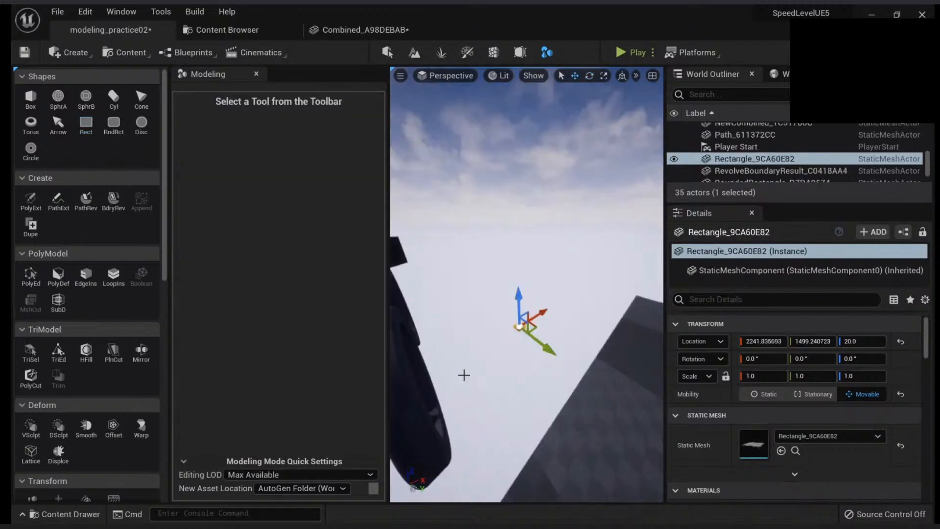
pyautogui.press('f')
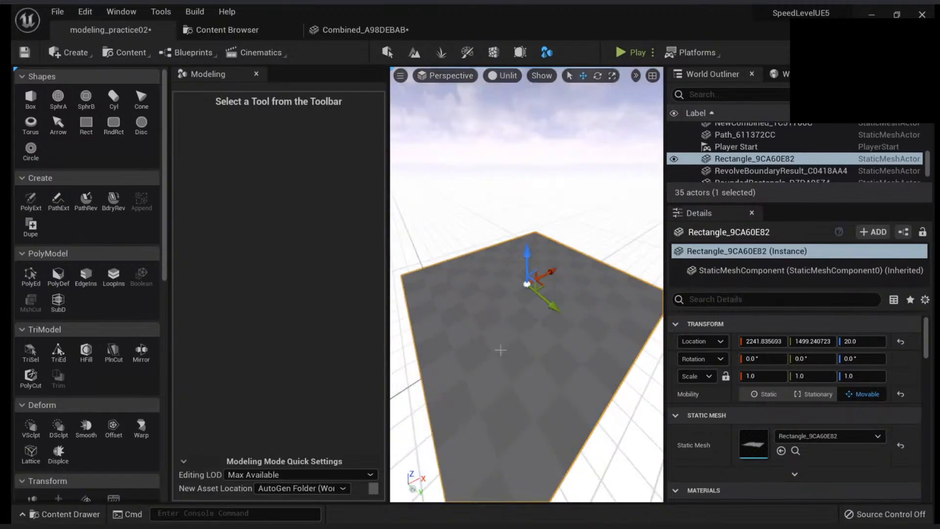
pyautogui.hotkey('alt', '2')
pyautogui.hotkey('alt', '4')
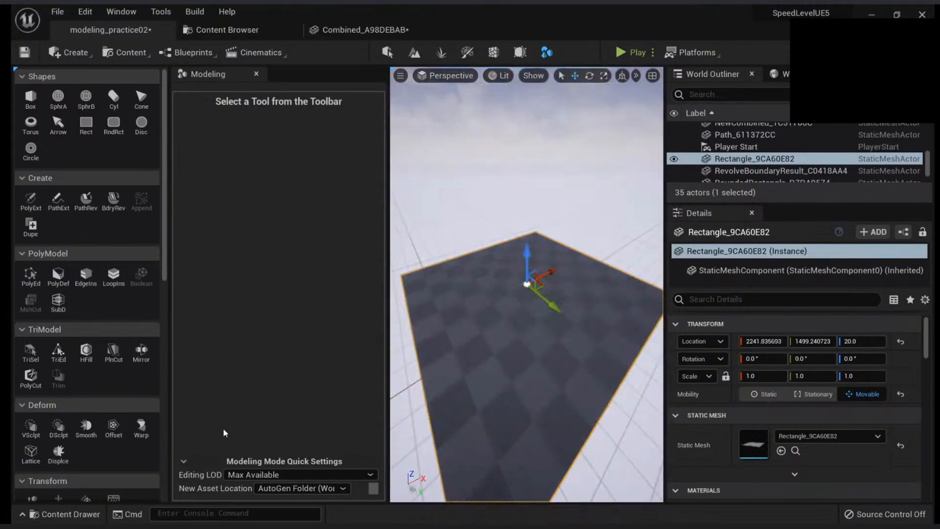
# Remesh the rectangle with a target of 5000 triangles and accept the result
pyautogui.scroll(-5, 117, 374)
pyautogui.scroll(-3, 116, 370)
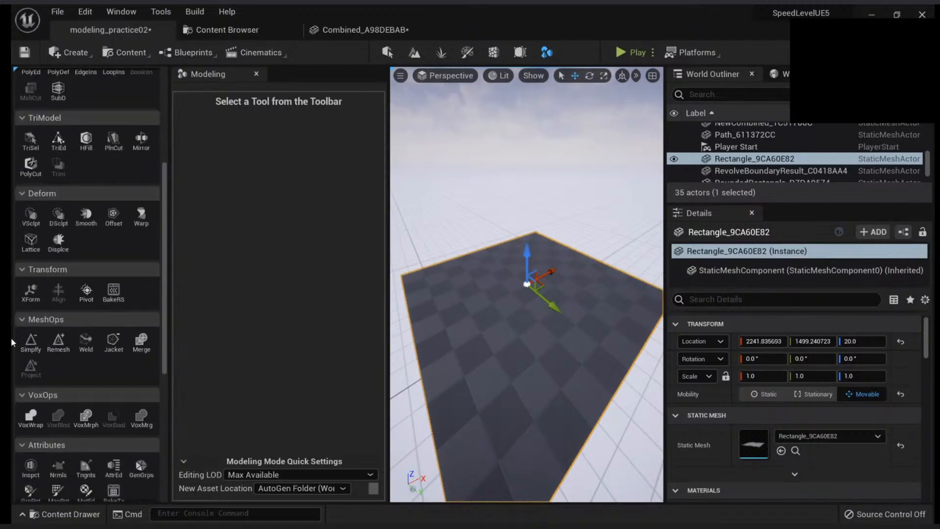
pyautogui.click(60, 346)
pyautogui.moveTo(477, 364); pyautogui.dragTo(489, 426, button='right')
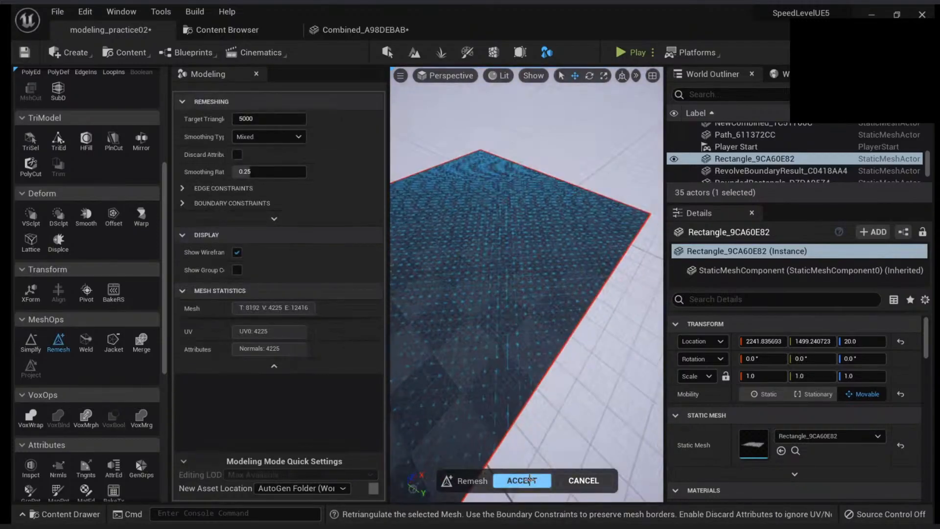
pyautogui.click(522, 480)
# Start a Perlin Noise Displace on the remeshed rectangle, try 4 subdivisions and settle on 2
pyautogui.moveTo(550, 343); pyautogui.dragTo(550, 333, button='right')
pyautogui.moveTo(490, 314); pyautogui.dragTo(448, 295, button='right')
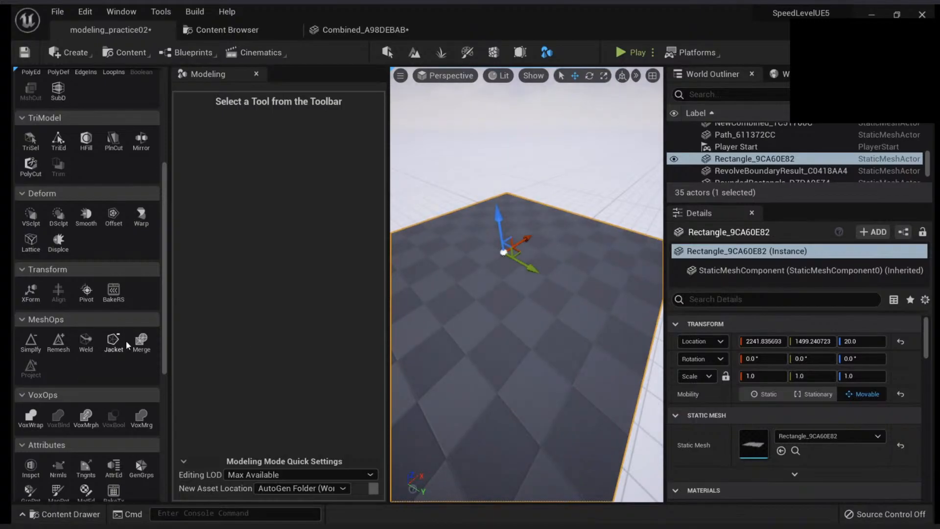
pyautogui.scroll(3, 125, 340)
pyautogui.click(58, 376)
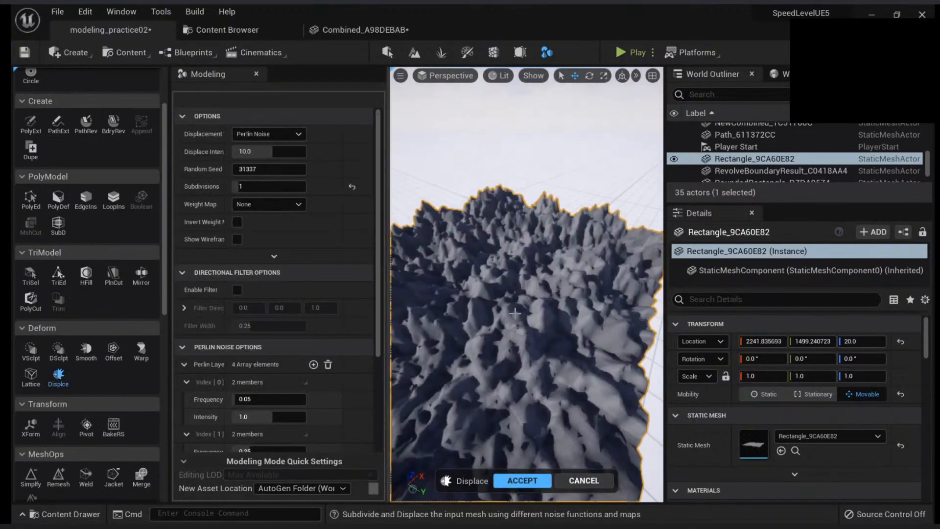
pyautogui.moveTo(526, 294)
pyautogui.mouseDown(button='right')
pyautogui.moveTo(550, 298)
pyautogui.moveTo(518, 303)
pyautogui.mouseUp(button='right')
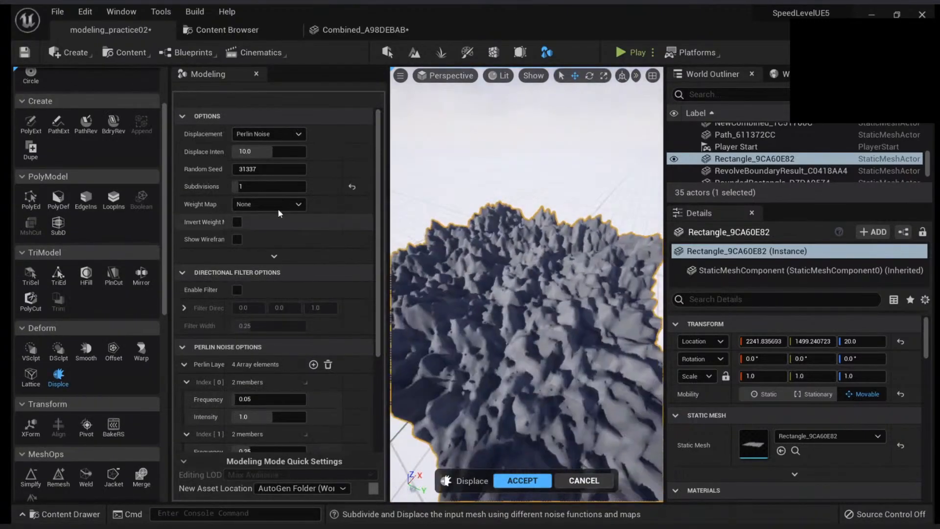
pyautogui.click(281, 186)
pyautogui.press('Return')
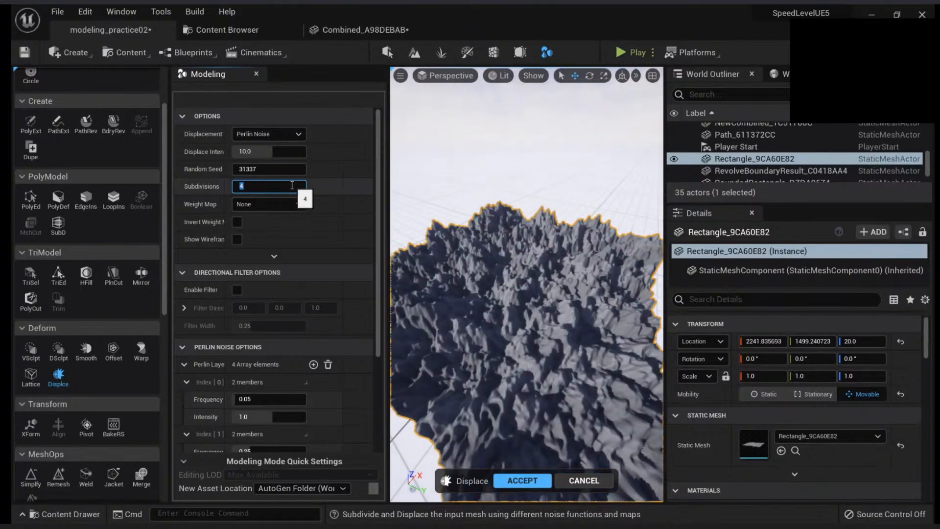
pyautogui.press('Return')
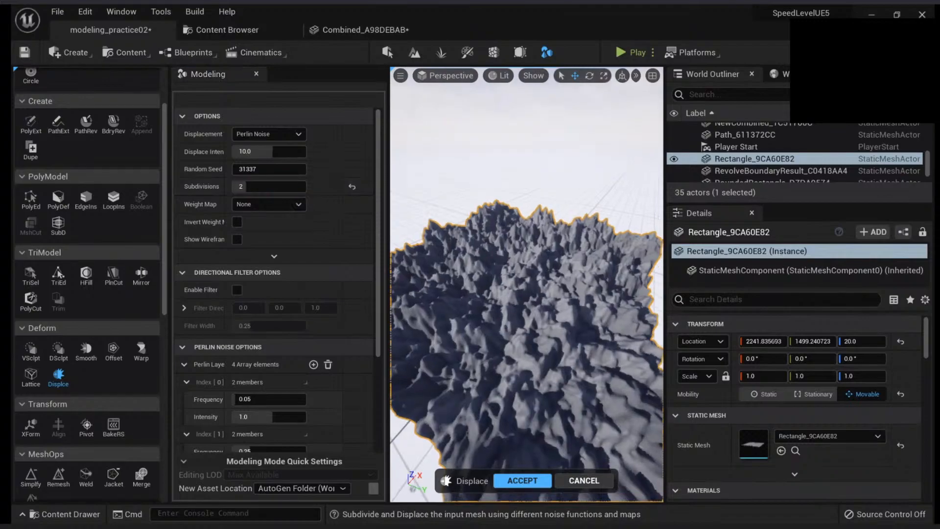
# Try the Sine Wave displacement type on the rectangle, followed by Random Noise
pyautogui.moveTo(494, 303); pyautogui.dragTo(465, 255, button='right')
pyautogui.press('w')
pyautogui.click(277, 131)
pyautogui.click(273, 188)
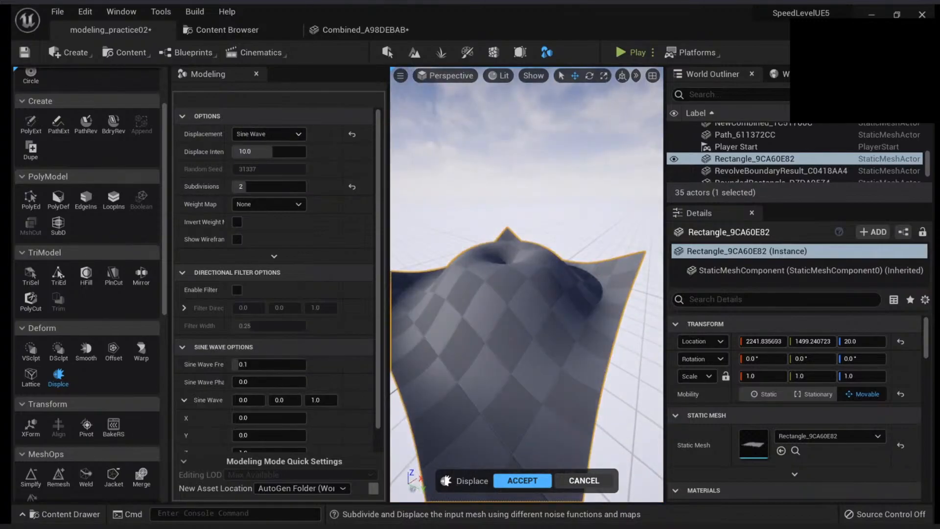
pyautogui.click(289, 133)
pyautogui.click(274, 169)
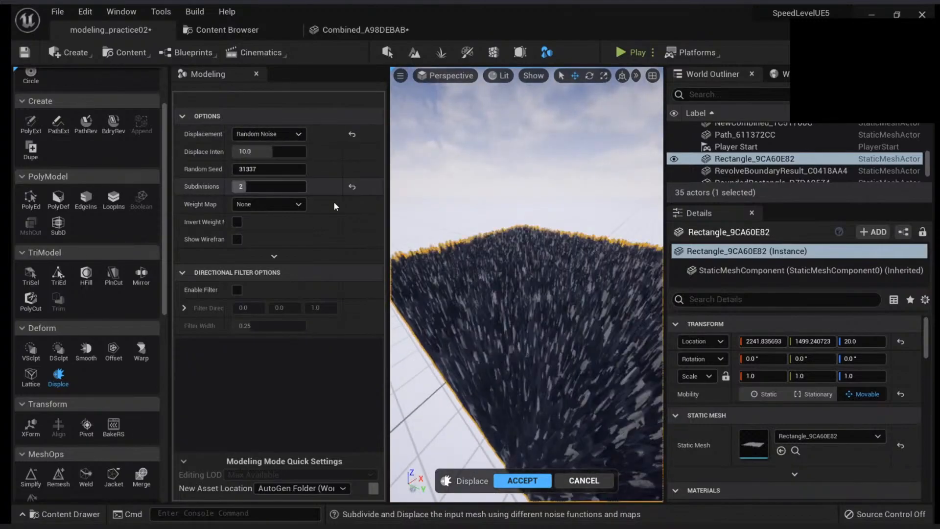
# Try the Constant displacement type on the rectangle, followed by Texture2D Map
pyautogui.click(267, 134)
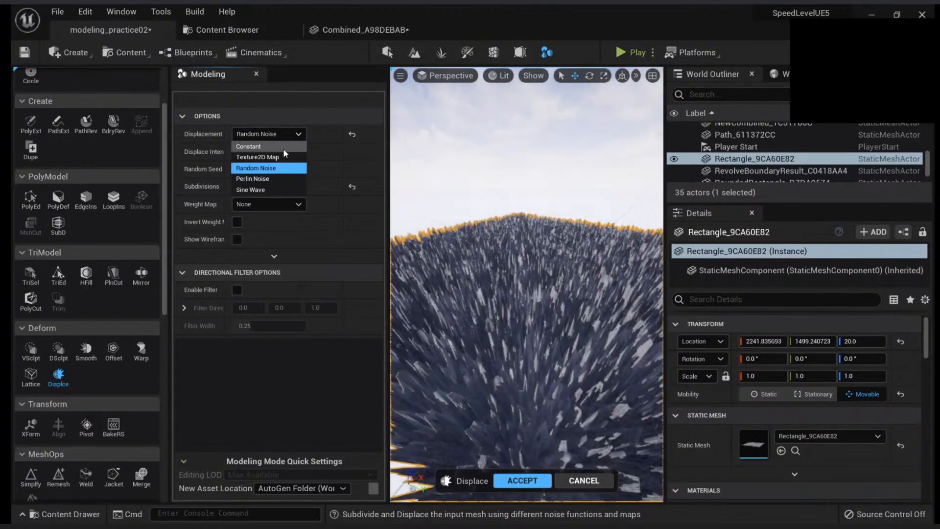
pyautogui.click(259, 146)
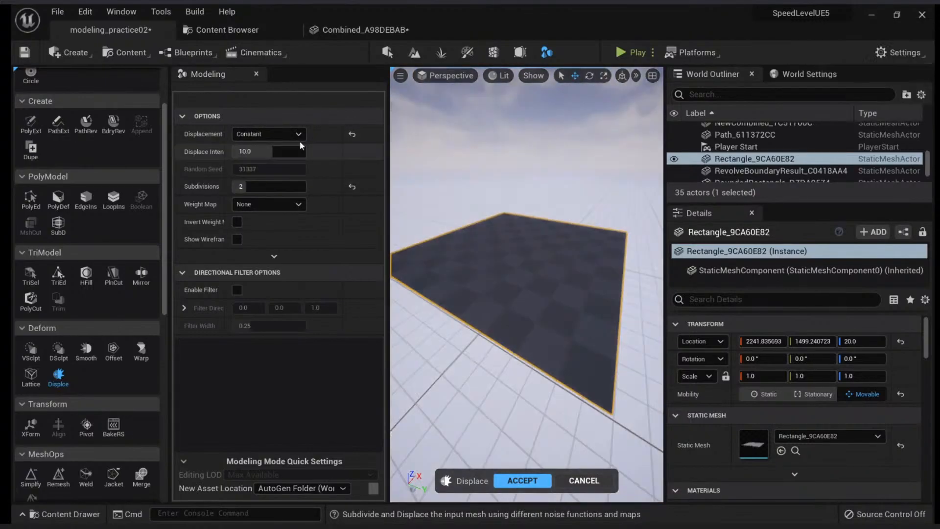
pyautogui.click(267, 135)
pyautogui.click(267, 154)
pyautogui.scroll(4, 499, 280)
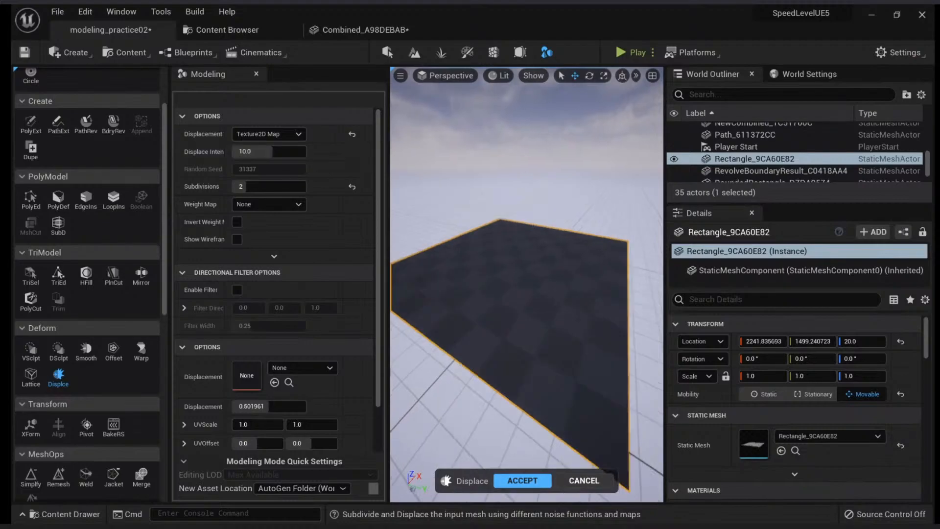
# Switch the displacement type to Perlin Noise for comparison and on to Sine Wave
pyautogui.click(275, 138)
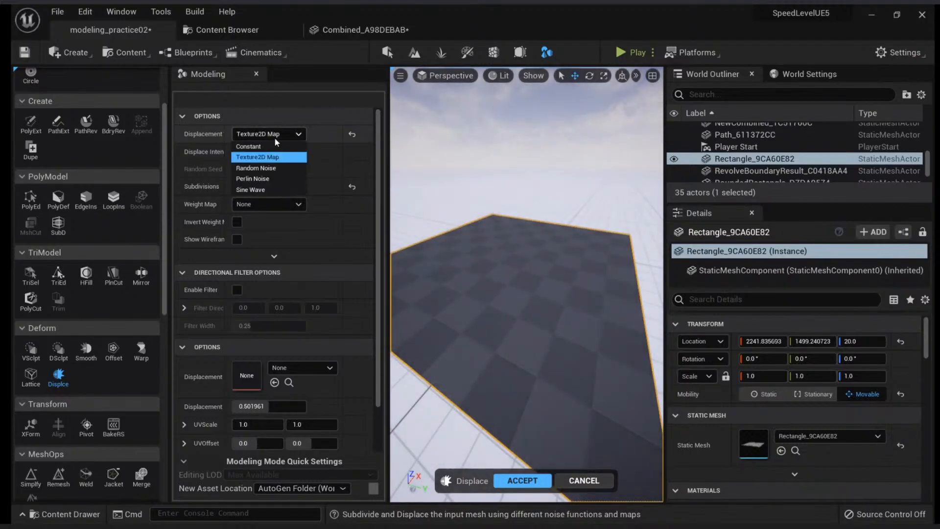
pyautogui.click(258, 179)
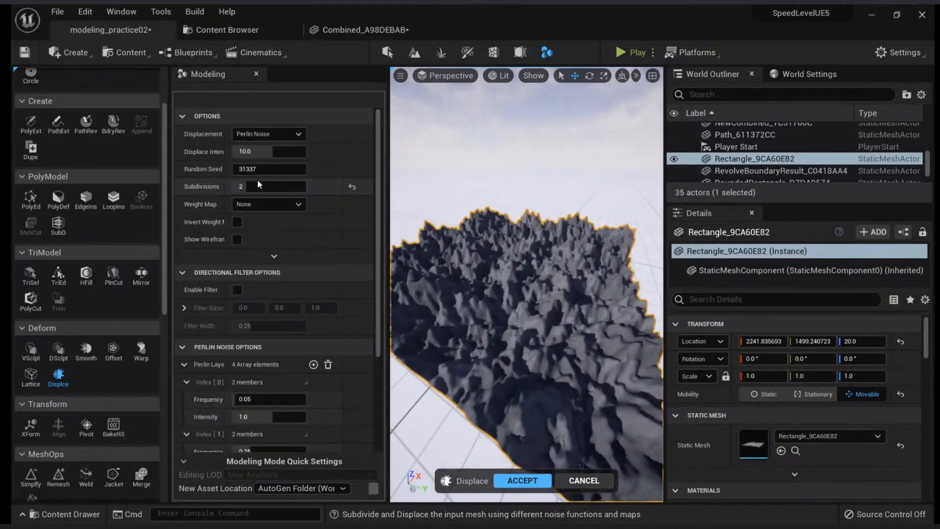
pyautogui.click(267, 134)
pyautogui.click(259, 190)
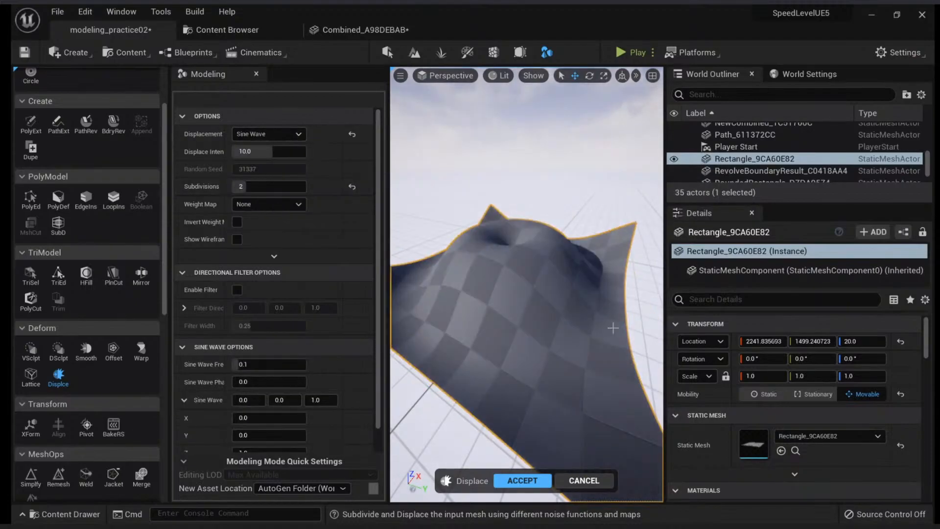
pyautogui.moveTo(593, 312)
pyautogui.mouseDown(button='right')
pyautogui.moveTo(577, 323)
pyautogui.moveTo(593, 316)
pyautogui.mouseUp(button='right')
# Try a higher sine wave frequency, return it to 0.1 and set the subdivisions to 1
pyautogui.moveTo(247, 365); pyautogui.dragTo(248, 365)
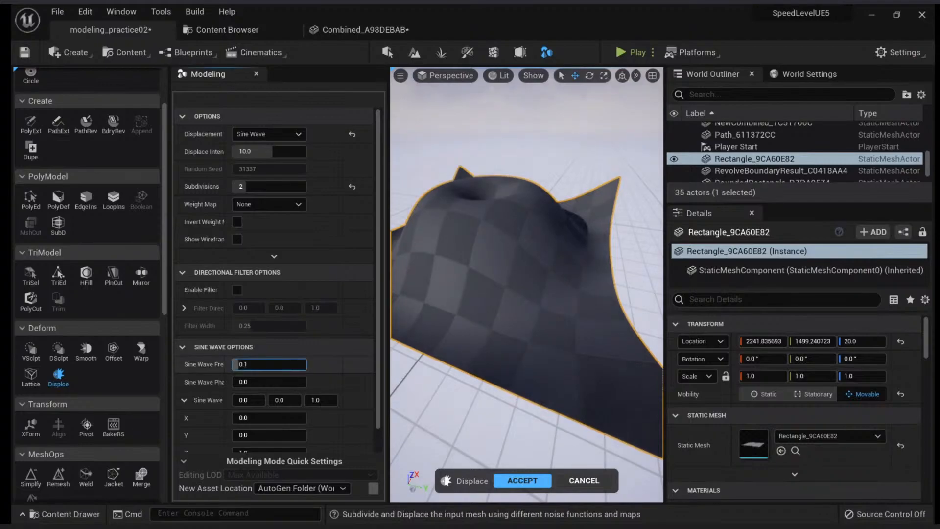
pyautogui.moveTo(247, 365); pyautogui.dragTo(276, 364)
pyautogui.click(277, 365)
pyautogui.write('0.1')
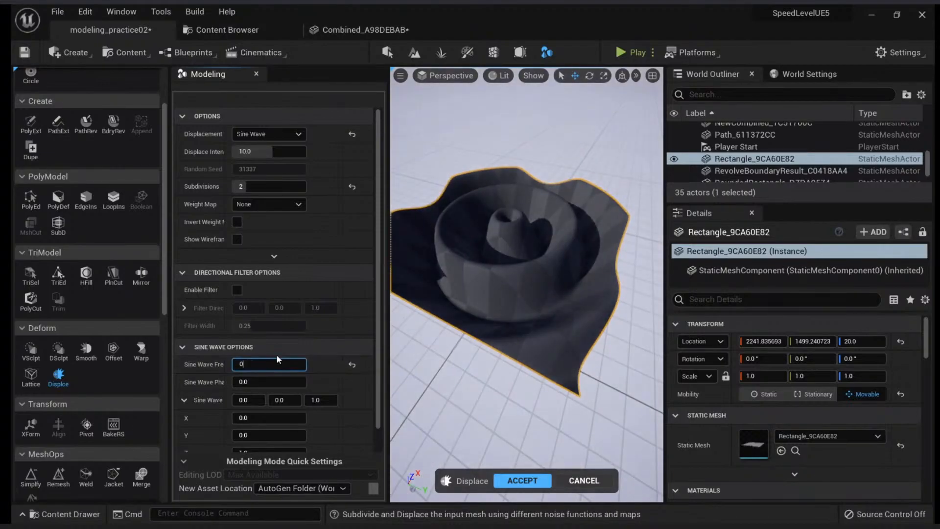
pyautogui.press('Return')
pyautogui.click(281, 186)
pyautogui.write('1')
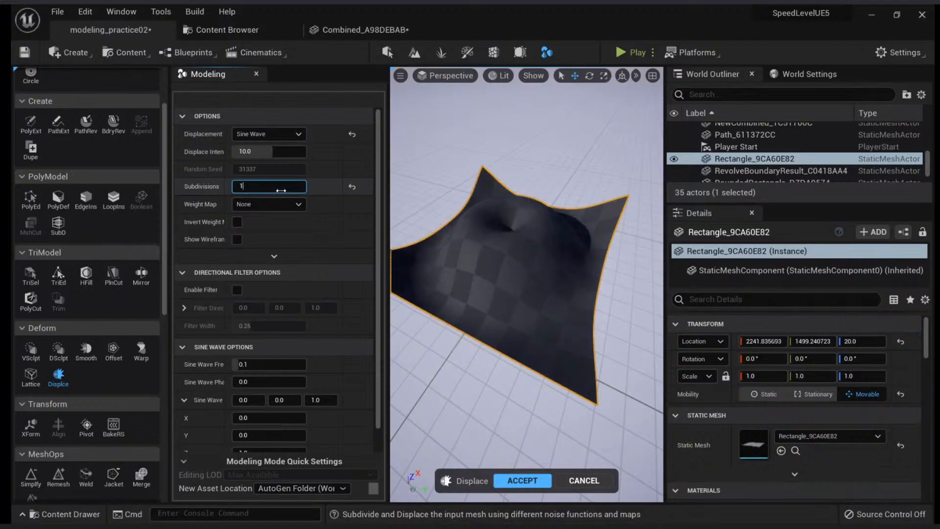
# Test sine wave frequencies of 0.2, 0.5 and 1 on the rectangle and settle on 0.5
pyautogui.click(268, 364)
pyautogui.write('0.2')
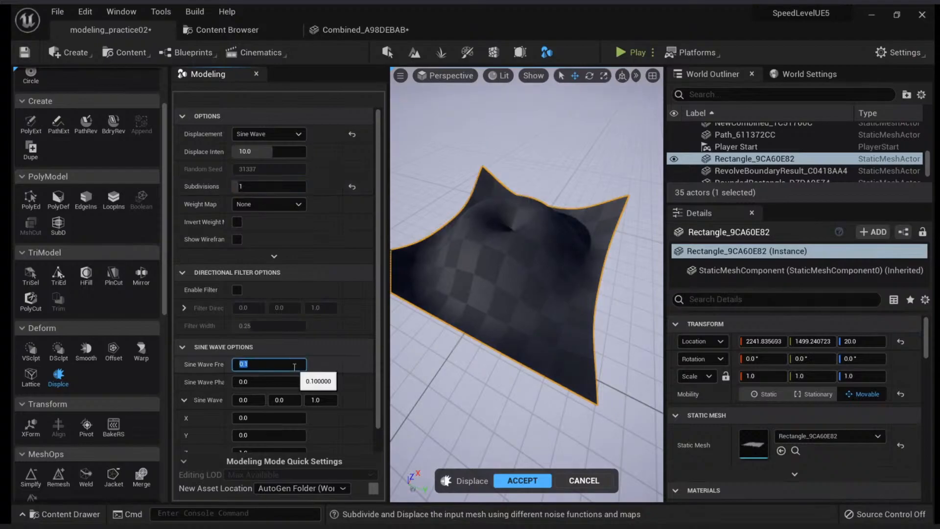
pyautogui.press('Return')
pyautogui.write('0.5')
pyautogui.press('Return')
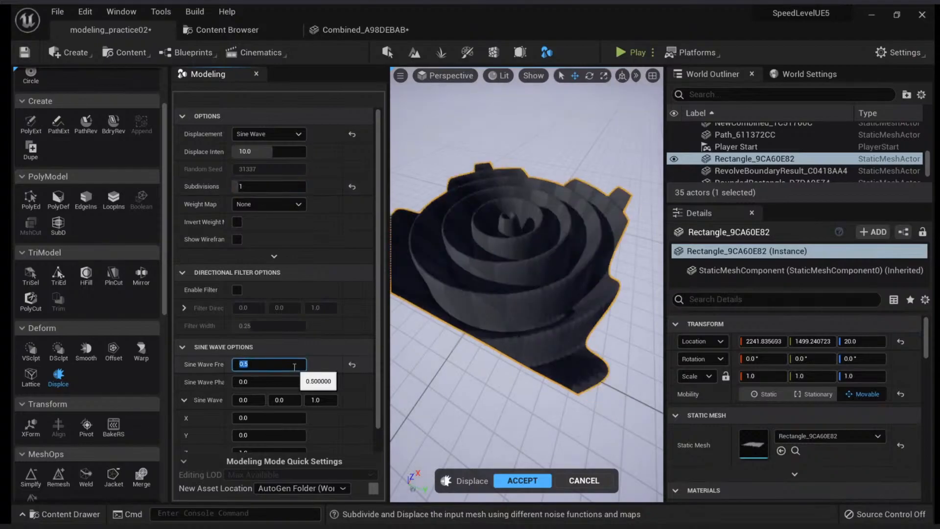
pyautogui.write('1')
pyautogui.press('Return')
pyautogui.write('0.5')
pyautogui.press('Return')
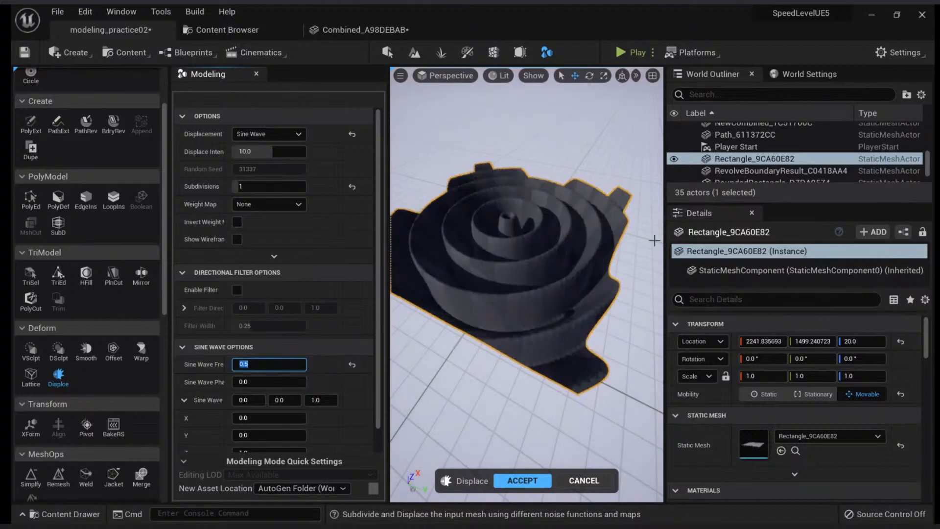
# Try a sine wave phase shift of 6.283185 and lower it to about 1.9
pyautogui.moveTo(527, 274); pyautogui.dragTo(544, 283, button='right')
pyautogui.click(286, 381)
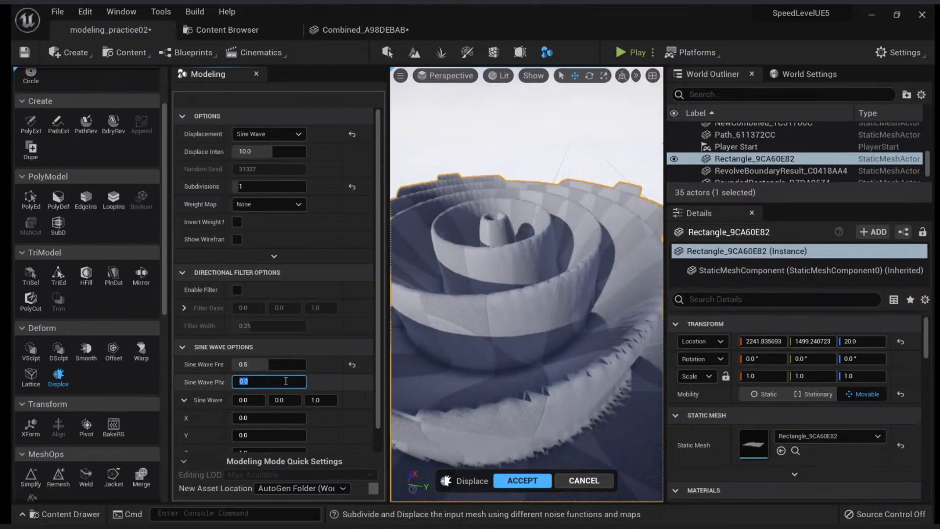
pyautogui.write('1')
pyautogui.press('Return')
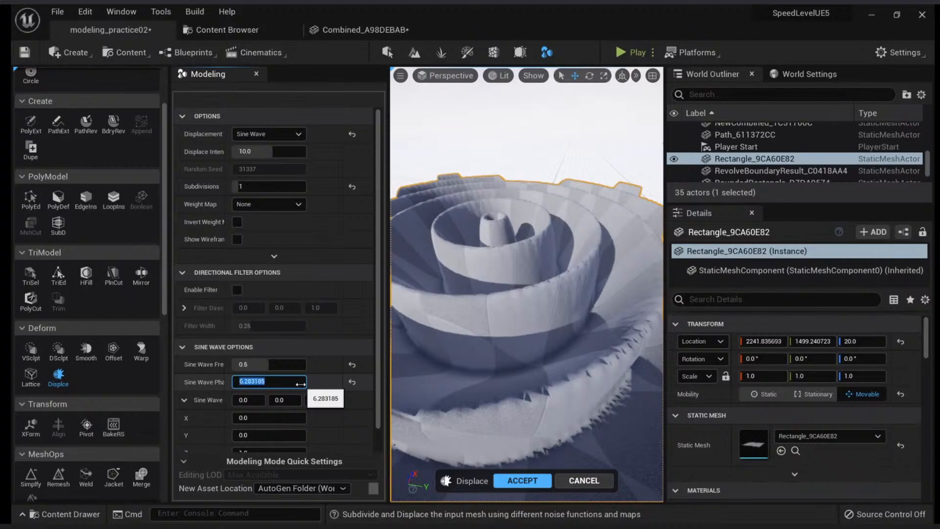
pyautogui.moveTo(409, 361); pyautogui.dragTo(409, 363, button='right')
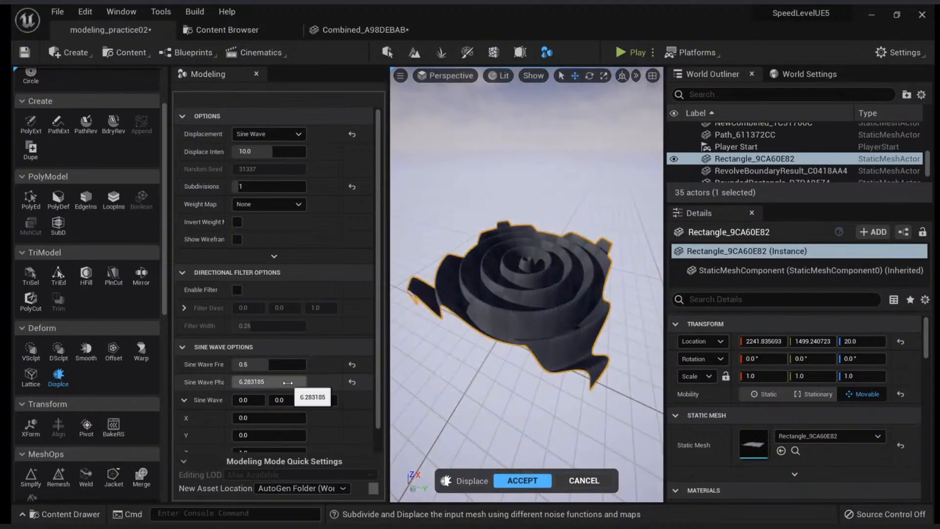
pyautogui.moveTo(287, 382); pyautogui.dragTo(235, 383)
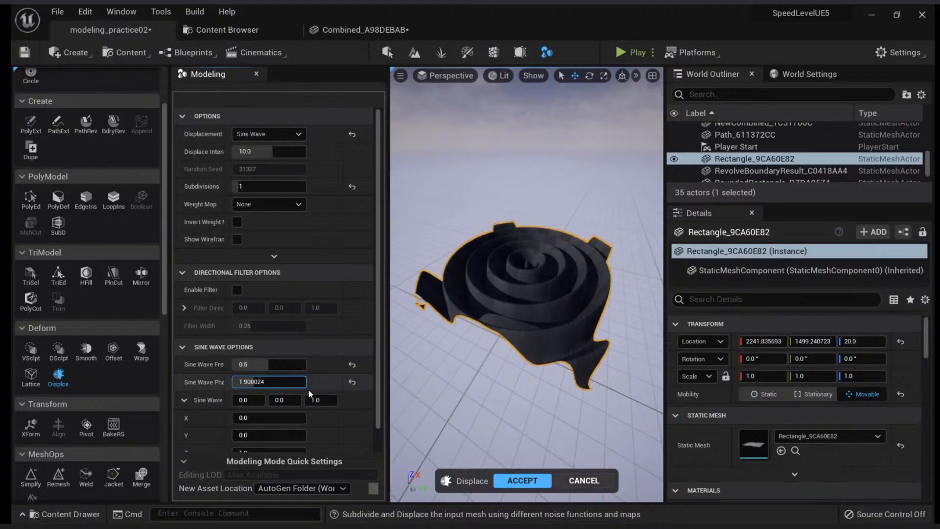
# Set the sine wave direction to 50 in X, Y and Z
pyautogui.scroll(-1, 309, 392)
pyautogui.click(270, 404)
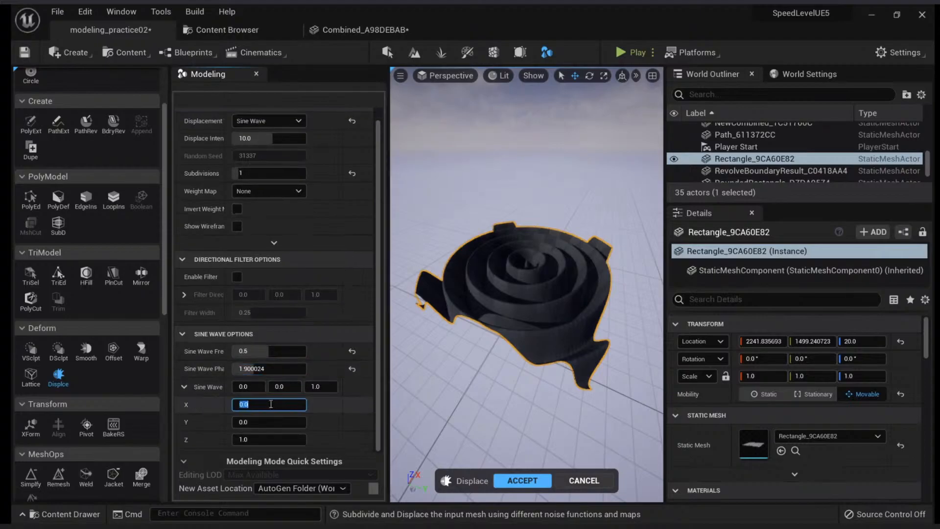
pyautogui.write('50')
pyautogui.press('Return')
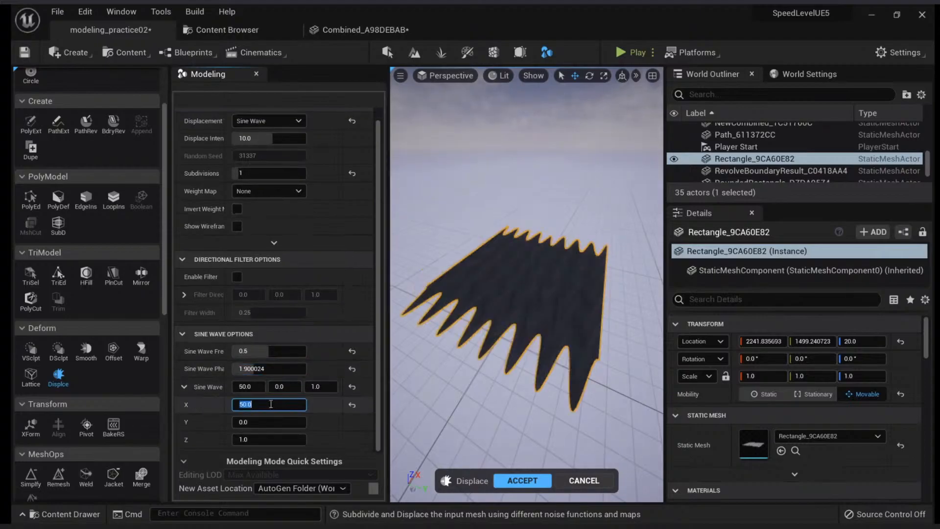
pyautogui.press('Tab')
pyautogui.write('50')
pyautogui.press('Return')
pyautogui.press('Tab')
pyautogui.write('50')
pyautogui.press('Return')
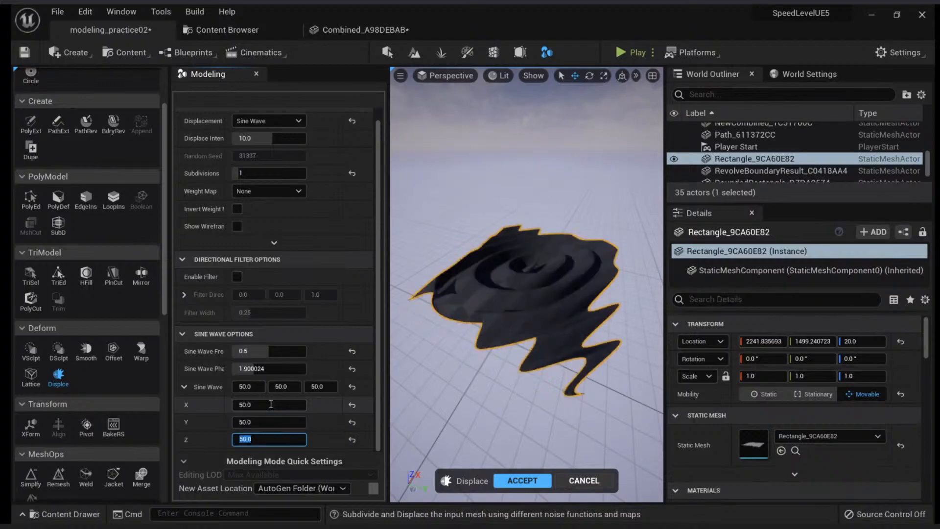
# Inspect the sine wave surface up close and switch the displacement type back to Perlin Noise
pyautogui.press('w')
pyautogui.moveTo(524, 294); pyautogui.dragTo(567, 293, button='right')
pyautogui.keyDown('alt'); pyautogui.moveTo(524, 294); pyautogui.dragTo(543, 328); pyautogui.keyUp('alt')
pyautogui.click(268, 121)
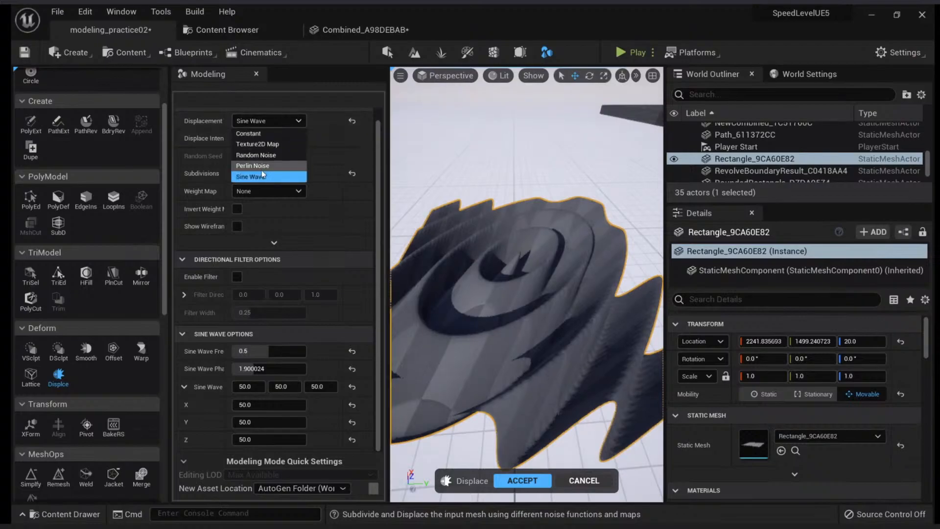
pyautogui.click(264, 163)
pyautogui.moveTo(523, 339); pyautogui.dragTo(467, 318, button='right')
# Set the first Perlin noise layer's frequency to 0.001 and lower the second layer's frequency to 0.0836
pyautogui.scroll(-4, 354, 388)
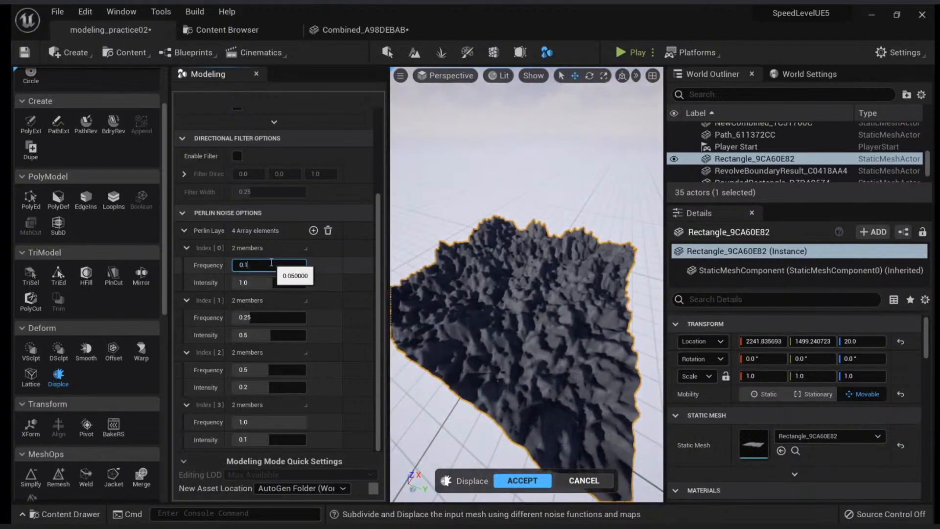
pyautogui.press('Return')
pyautogui.write('1')
pyautogui.press('Return')
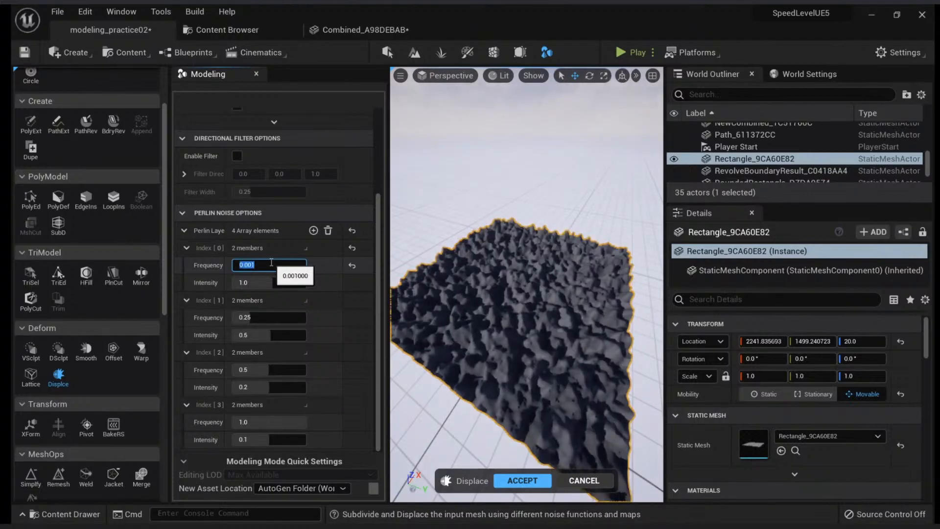
pyautogui.moveTo(247, 317); pyautogui.dragTo(226, 317)
pyautogui.scroll(5, 526, 284)
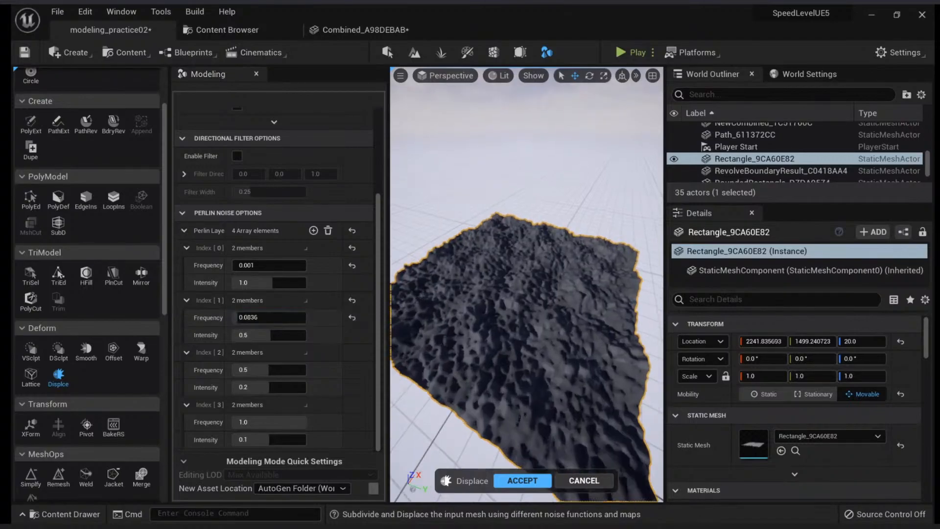
# Set the third Perlin noise layer's frequency to 0.05 and lower the fourth layer's frequency to about 0.334
pyautogui.moveTo(268, 370); pyautogui.dragTo(240, 370)
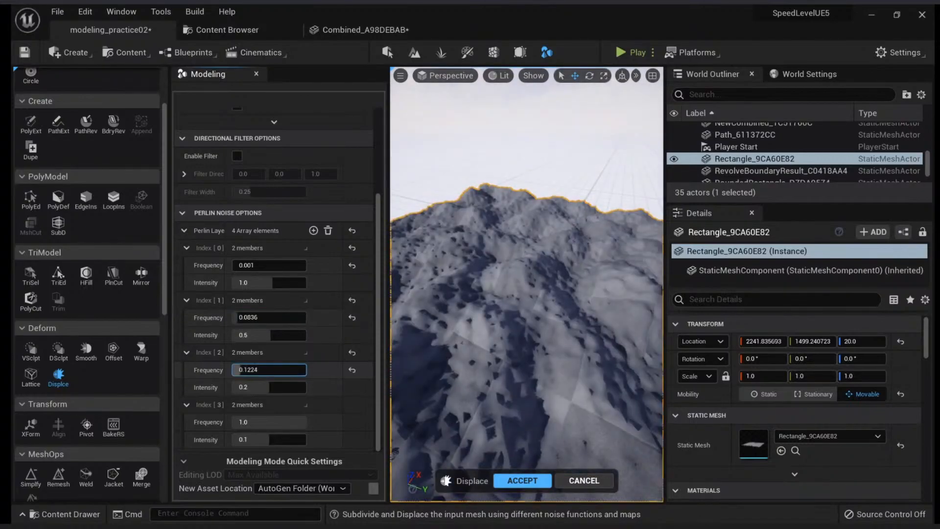
pyautogui.scroll(-5, 527, 284)
pyautogui.click(260, 371)
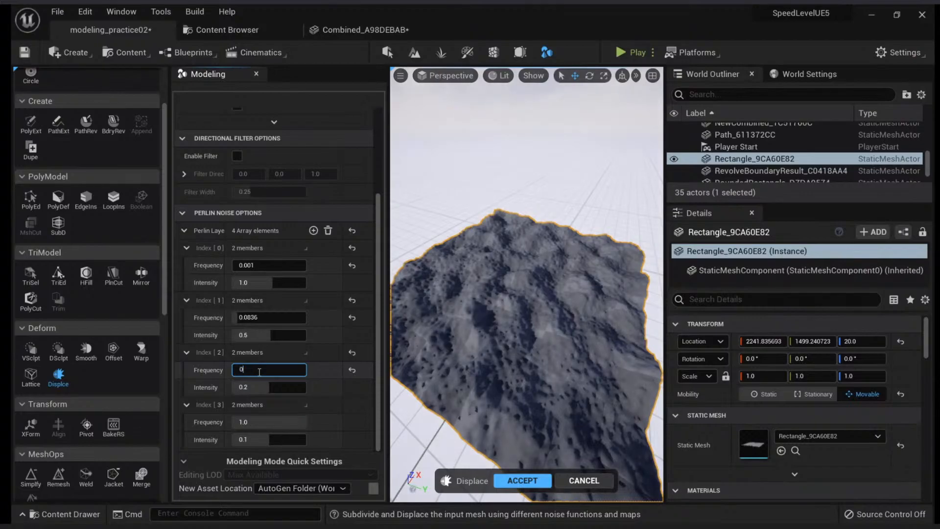
pyautogui.press('Return')
pyautogui.moveTo(264, 423); pyautogui.dragTo(216, 424)
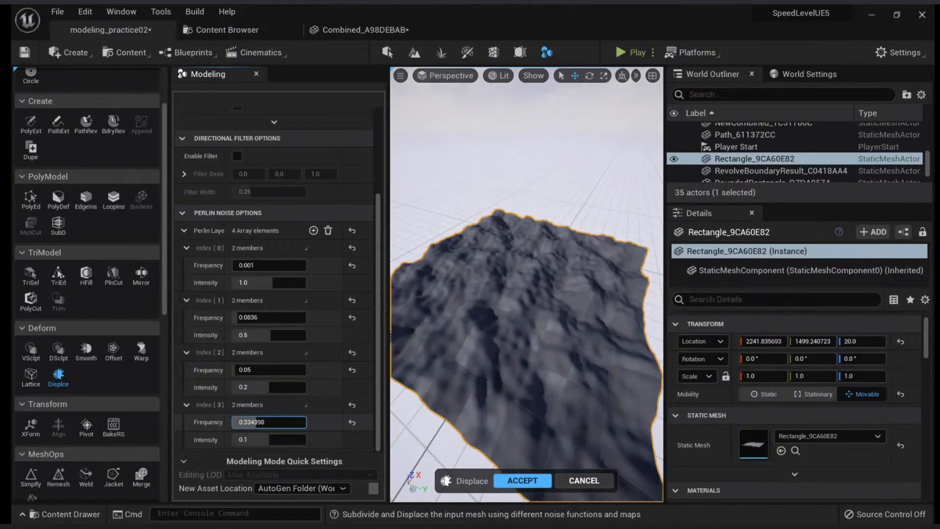
# Accept the Perlin noise displacement on the rectangle and set the rectangle's scale to 5 on all axes
pyautogui.moveTo(527, 284); pyautogui.dragTo(594, 286, button='right')
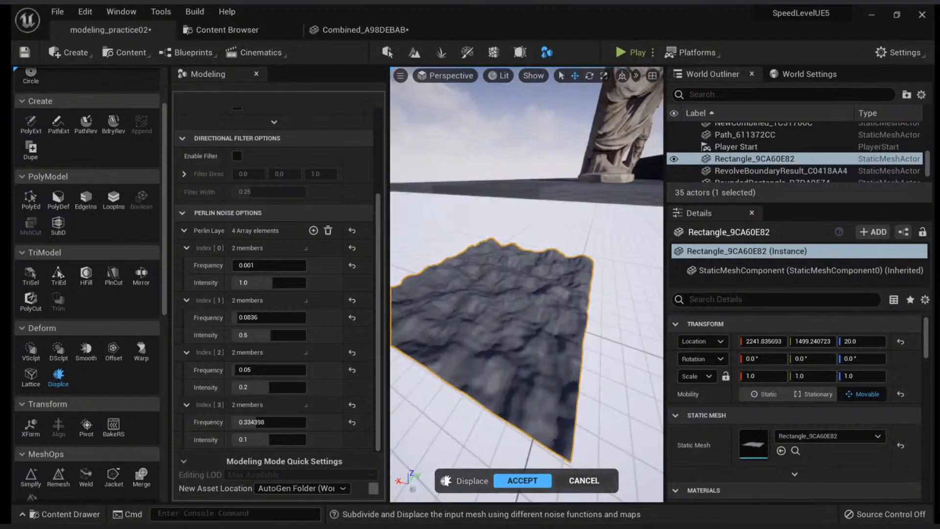
pyautogui.moveTo(519, 431); pyautogui.dragTo(492, 450, button='right')
pyautogui.click(510, 478)
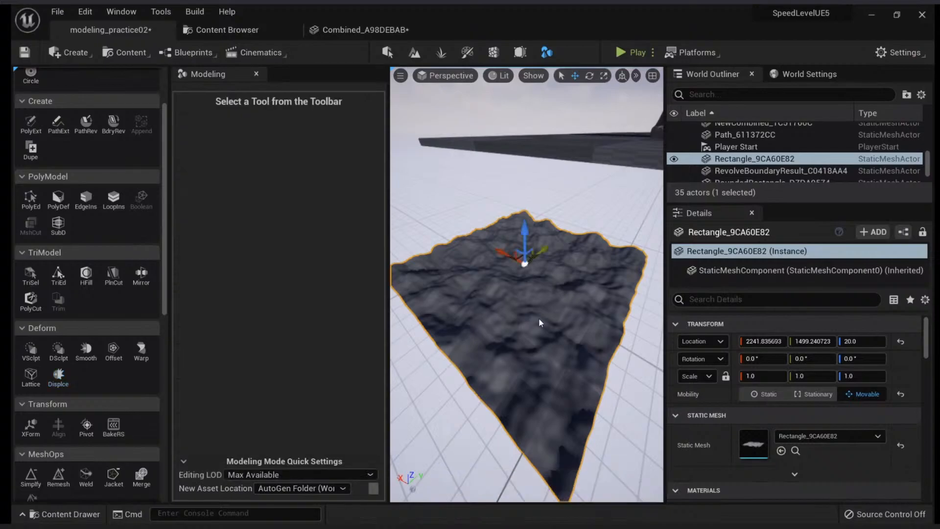
pyautogui.moveTo(519, 269); pyautogui.dragTo(506, 320)
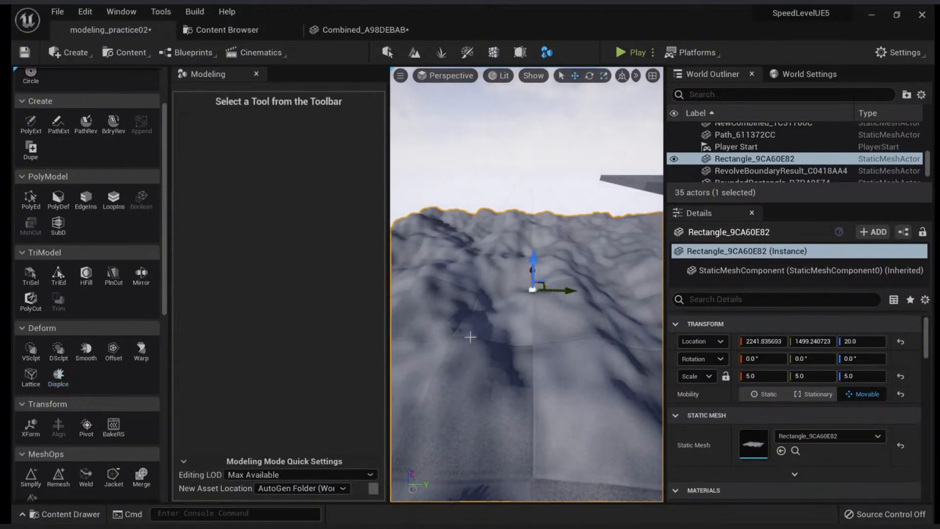
# Filter the Megascans Surfaces folder by material instances and assign the MI_Cracked_Nordic_Coastal_Rock material to the displaced rectangle
pyautogui.click(230, 30)
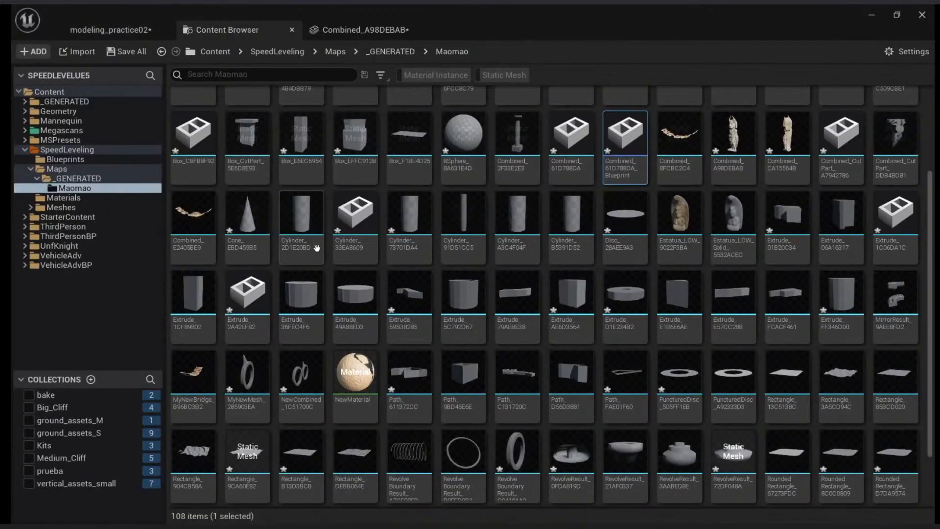
pyautogui.click(69, 130)
pyautogui.doubleClick(337, 134)
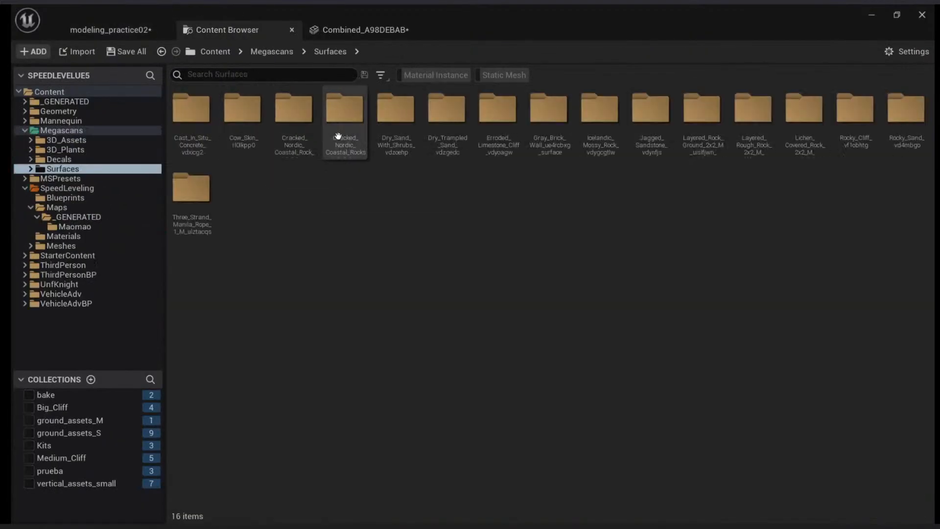
pyautogui.click(446, 73)
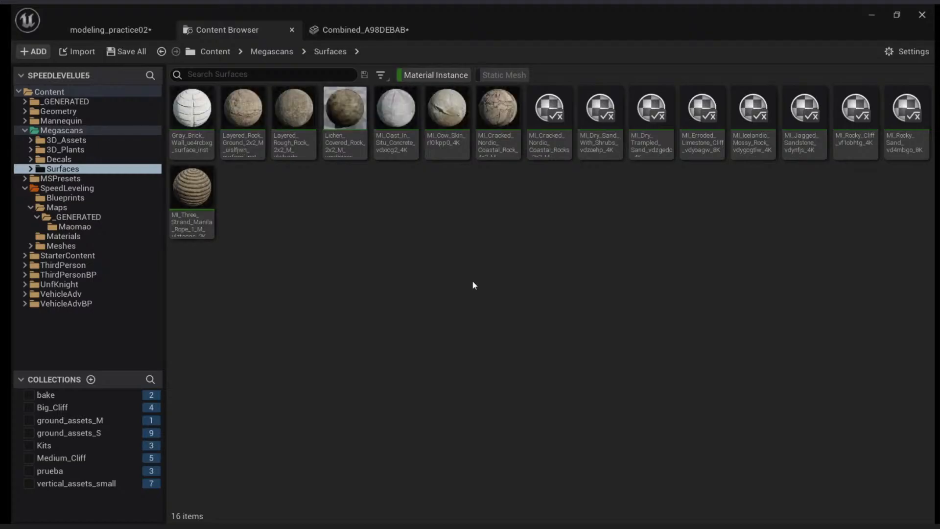
pyautogui.click(492, 119)
pyautogui.click(102, 35)
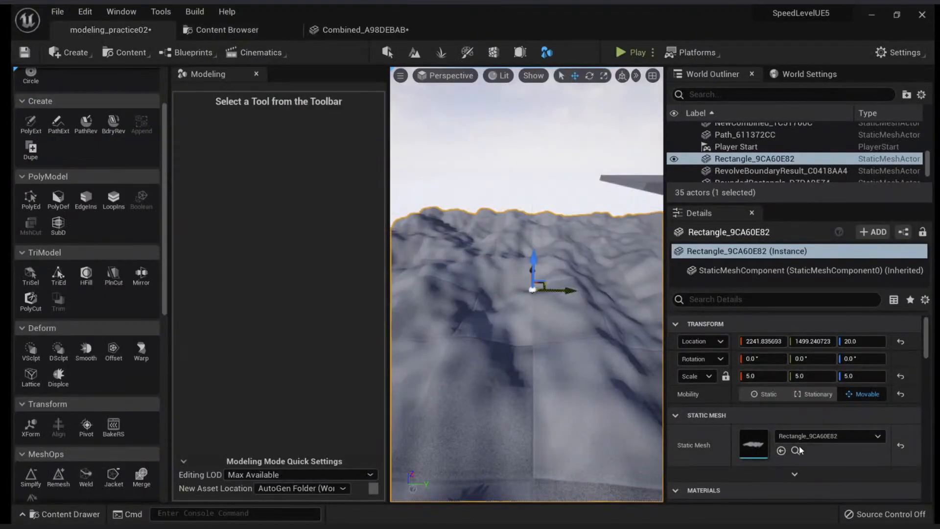
pyautogui.click(781, 412)
pyautogui.moveTo(543, 293); pyautogui.dragTo(553, 344, button='right')
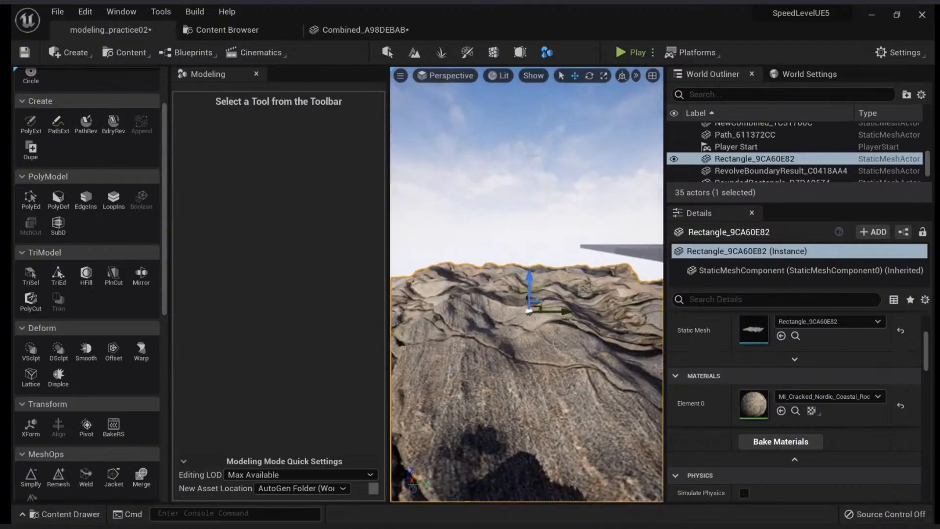
pyautogui.moveTo(579, 367); pyautogui.dragTo(577, 426, button='right')
# Create a new 100 by 100 rectangle with one subdivision on the open floor near the rocky terrain mesh
pyautogui.scroll(3, 154, 124)
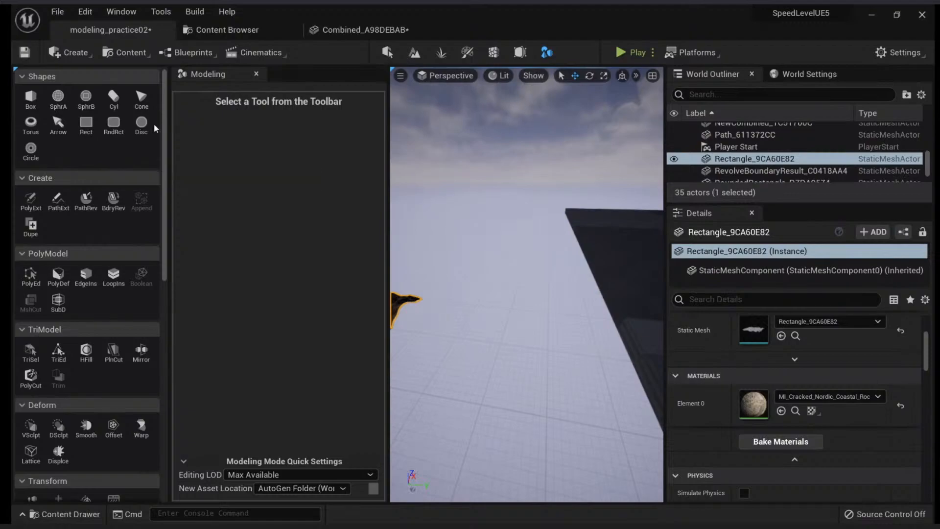
pyautogui.click(86, 123)
pyautogui.click(503, 343)
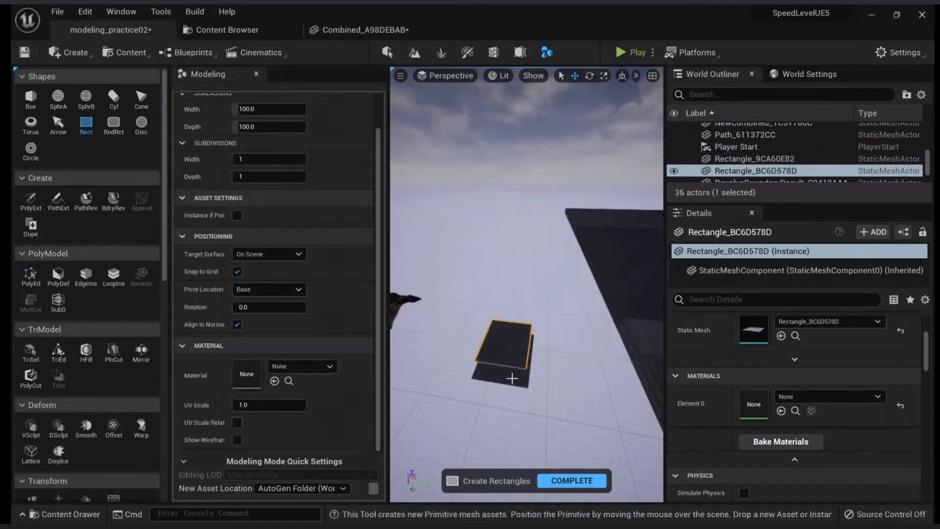
pyautogui.click(563, 485)
pyautogui.moveTo(560, 406); pyautogui.dragTo(553, 431, button='right')
pyautogui.press('w')
# Start Displace on the new rectangle and set the displacement type to Texture2D Map
pyautogui.scroll(-3, 117, 379)
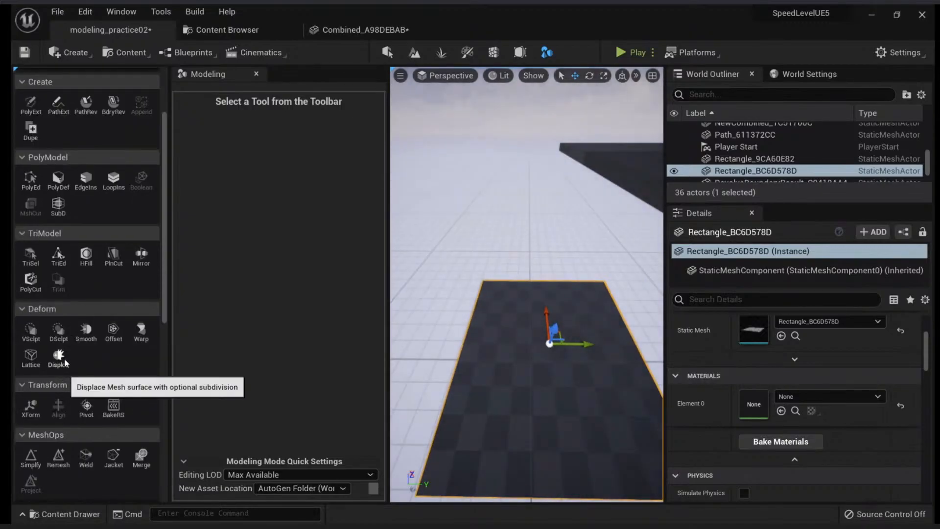
pyautogui.click(59, 355)
pyautogui.moveTo(524, 313); pyautogui.dragTo(497, 348, button='right')
pyautogui.scroll(3, 248, 215)
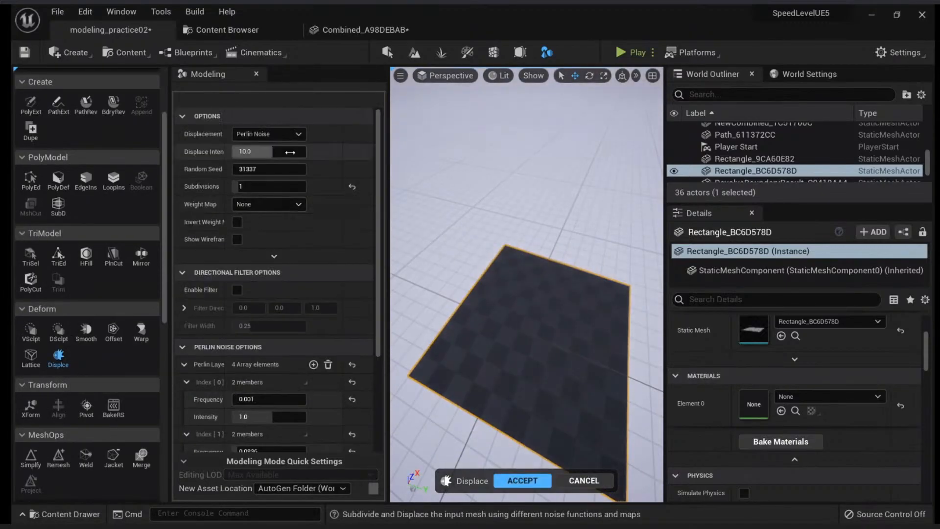
pyautogui.click(297, 136)
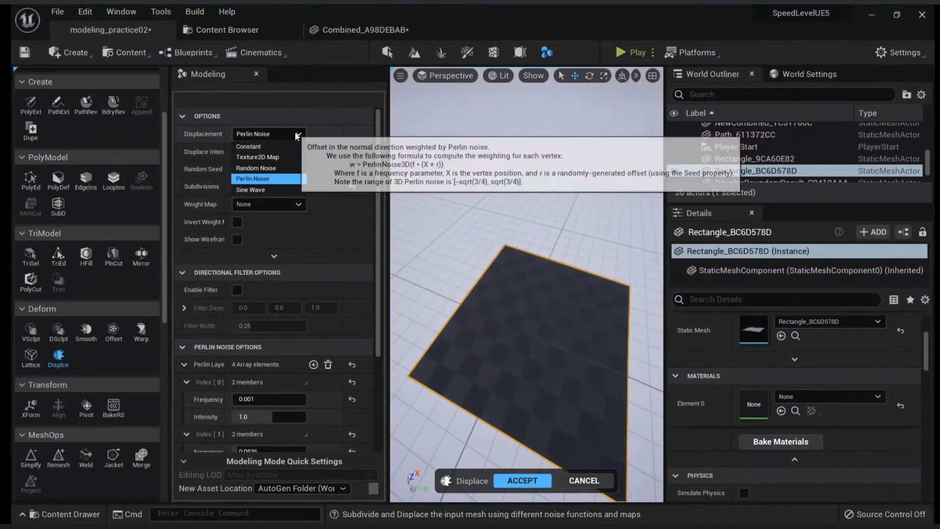
pyautogui.click(277, 157)
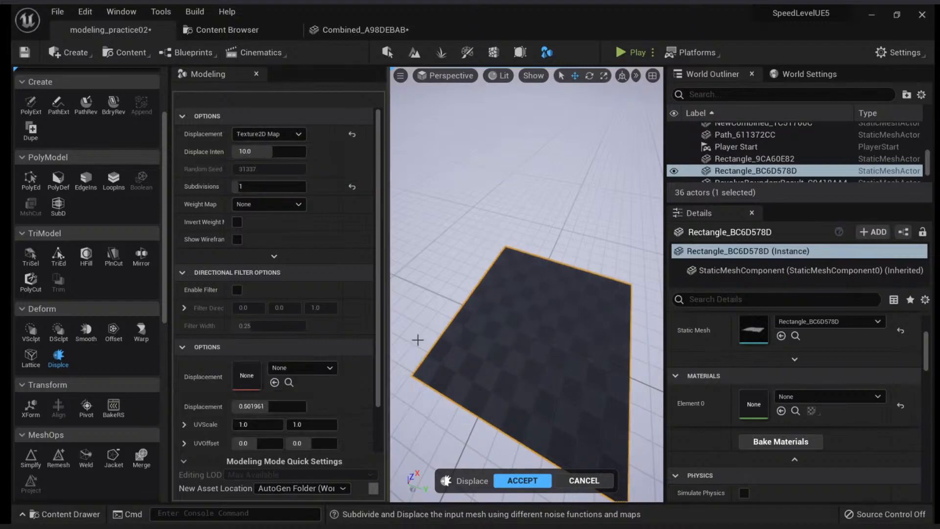
# Choose the Displacement_2K_ue4rcbxg texture as the displacement map
pyautogui.moveTo(499, 350); pyautogui.dragTo(514, 309, button='right')
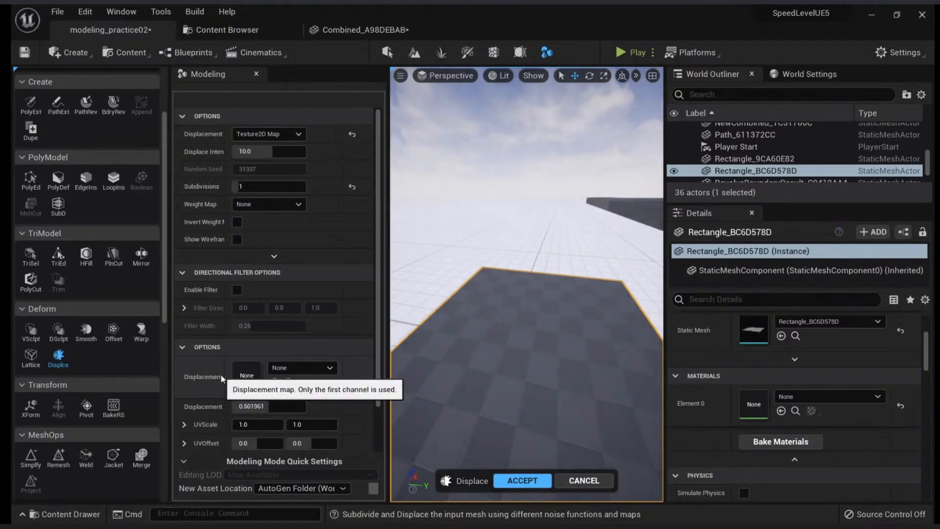
pyautogui.moveTo(228, 374); pyautogui.dragTo(232, 374)
pyautogui.click(294, 368)
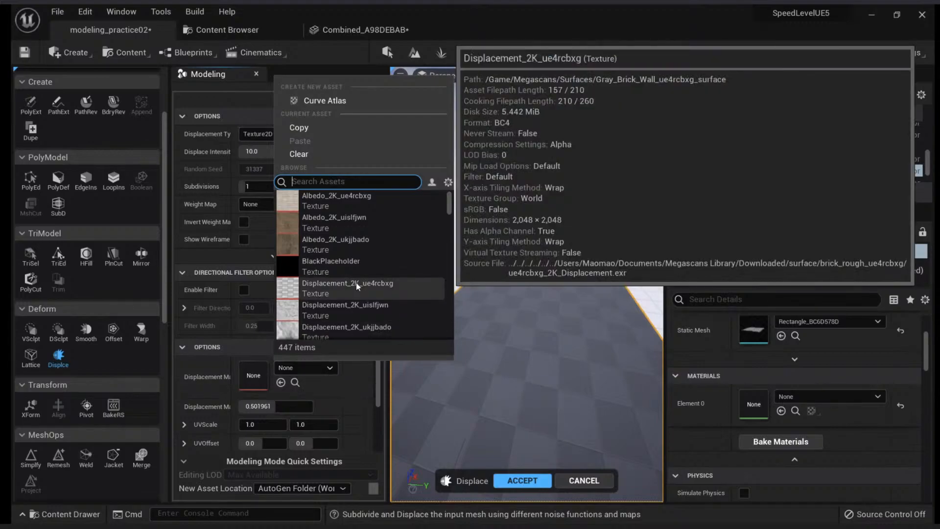
pyautogui.click(356, 283)
# Inspect the displaced rectangle in wireframe, return to lit shading and cancel the displacement
pyautogui.moveTo(527, 293)
pyautogui.mouseDown(button='right')
pyautogui.moveTo(604, 300)
pyautogui.moveTo(521, 306)
pyautogui.moveTo(563, 291)
pyautogui.moveTo(528, 276)
pyautogui.mouseUp(button='right')
pyautogui.moveTo(486, 335); pyautogui.dragTo(455, 379, button='right')
pyautogui.hotkey('alt', '2')
pyautogui.moveTo(487, 333); pyautogui.dragTo(509, 358, button='right')
pyautogui.hotkey('alt', '4')
pyautogui.click(587, 479)
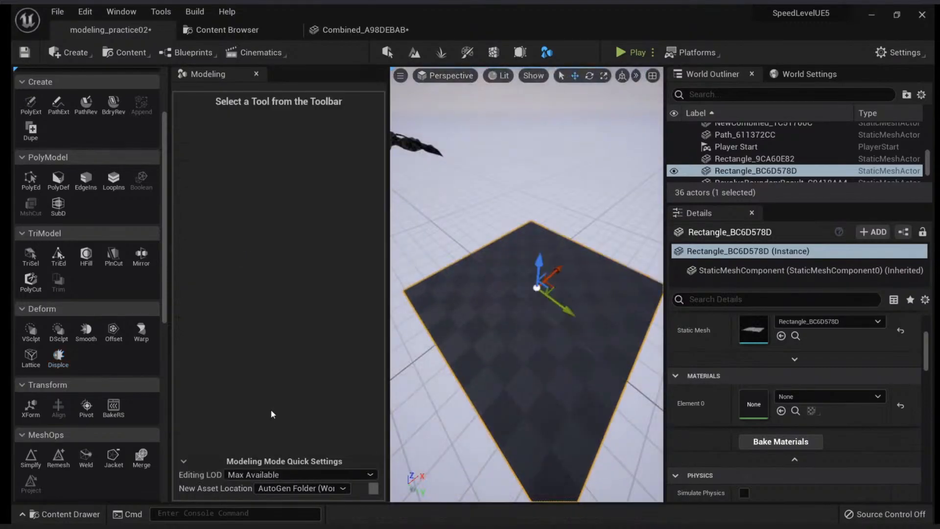
# Remesh the new rectangle and accept the result
pyautogui.scroll(-5, 123, 373)
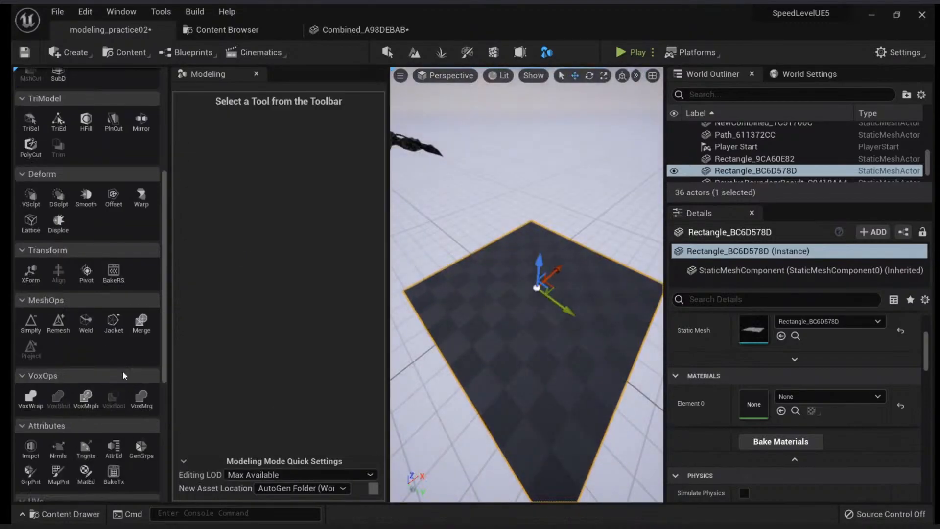
pyautogui.click(58, 325)
pyautogui.click(475, 478)
# Start Displace again on the remeshed rectangle with the brick displacement map and inspect the relief from several angles
pyautogui.click(59, 224)
pyautogui.moveTo(514, 333); pyautogui.dragTo(514, 332, button='right')
pyautogui.keyDown('alt'); pyautogui.moveTo(514, 333); pyautogui.dragTo(509, 313); pyautogui.keyUp('alt')
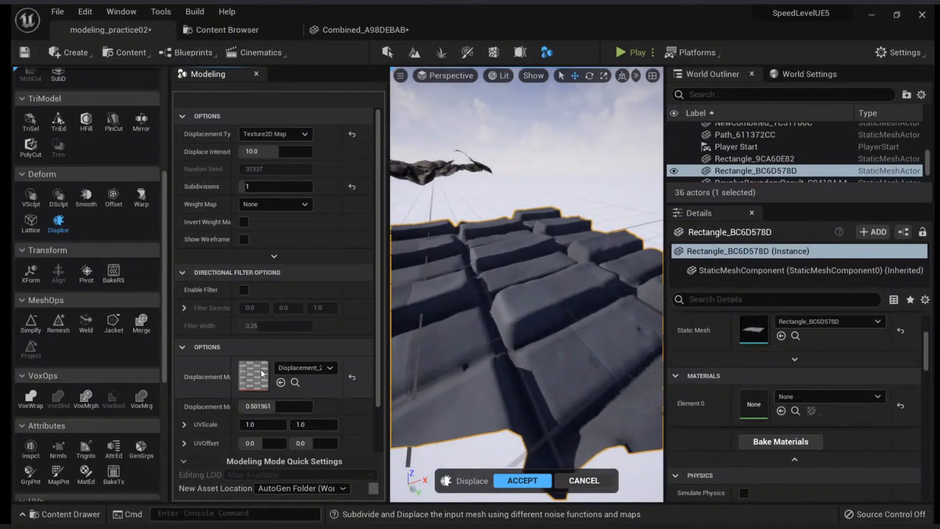
pyautogui.scroll(-2, 360, 235)
pyautogui.scroll(1, 359, 235)
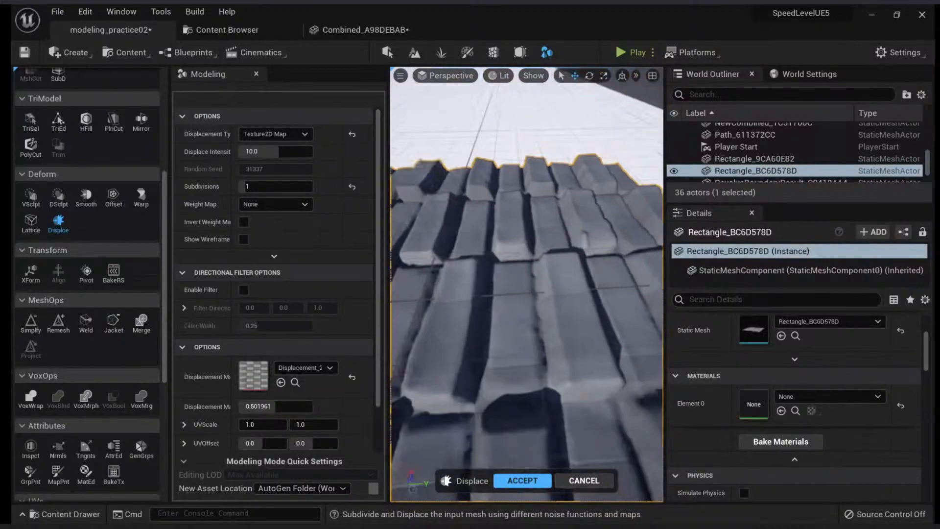
pyautogui.moveTo(526, 284); pyautogui.dragTo(436, 289, button='right')
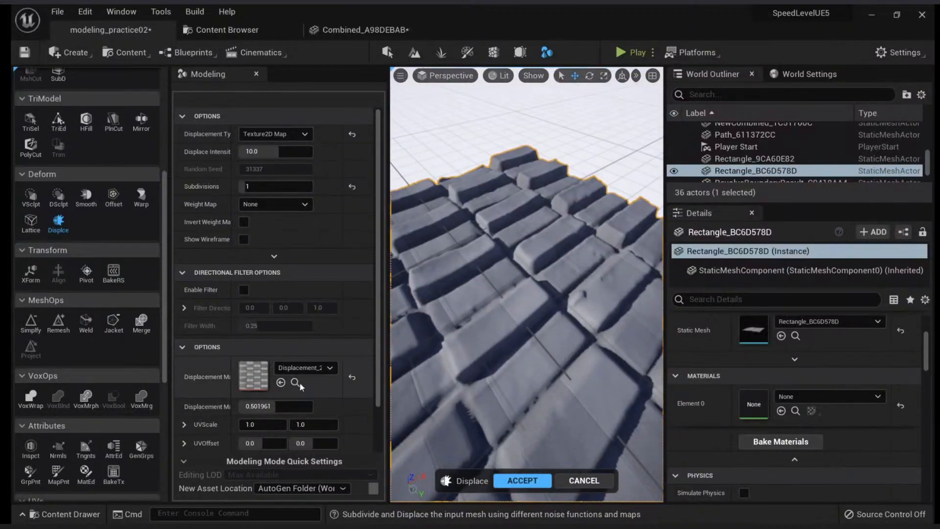
# Find the Gray_Brick_Wall material in the displacement map's folder, assign it to the rectangle and accept the displacement
pyautogui.click(295, 382)
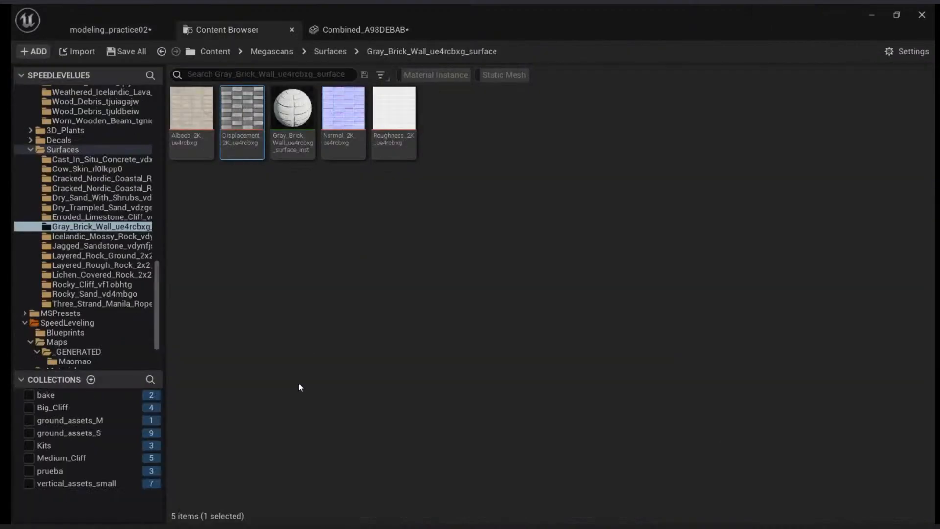
pyautogui.click(128, 32)
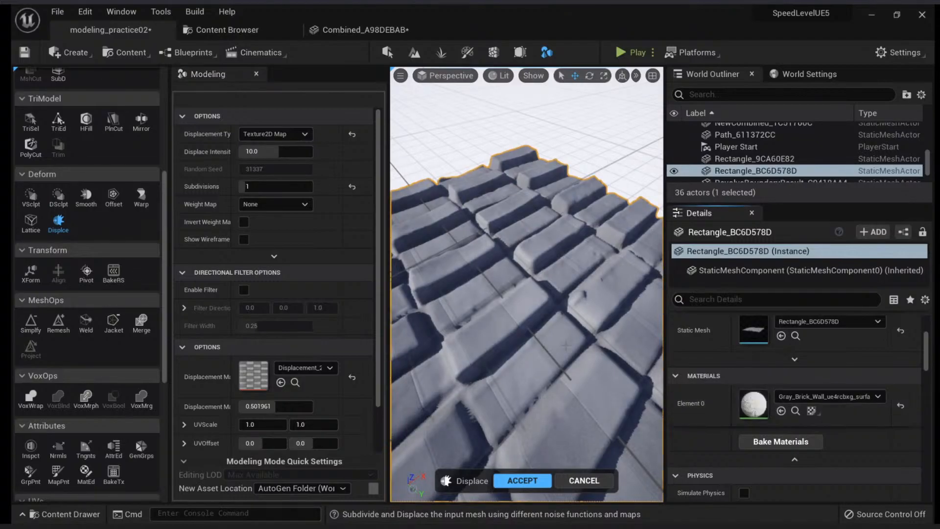
pyautogui.moveTo(566, 345); pyautogui.dragTo(619, 303, button='right')
pyautogui.click(521, 482)
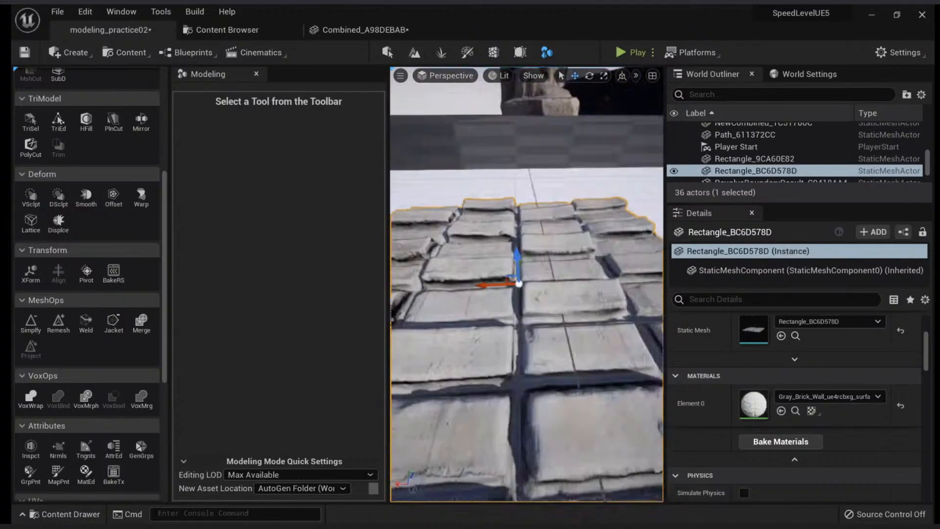
# Switch to selection mode, duplicate the brick slab along the X axis to adjoin the original and clear the selection
pyautogui.moveTo(536, 309); pyautogui.dragTo(391, 337, button='right')
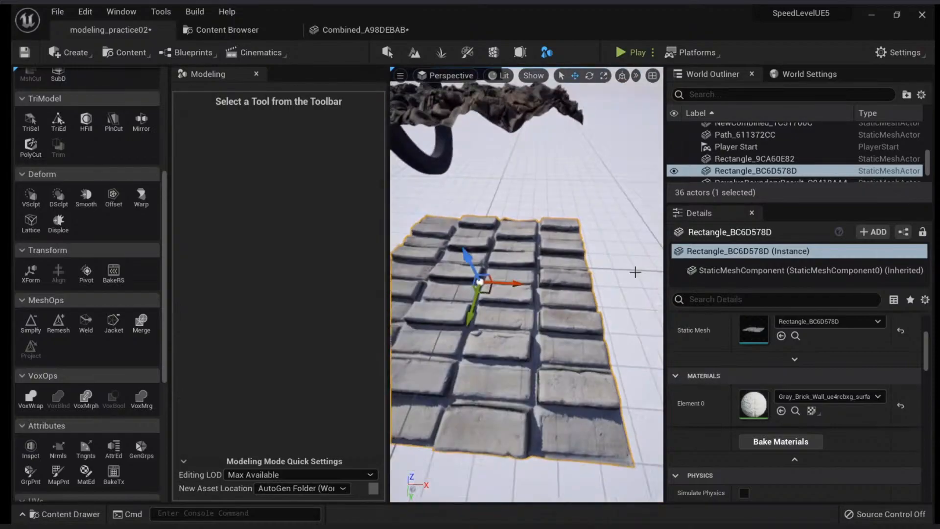
pyautogui.hotkey('shift', '1')
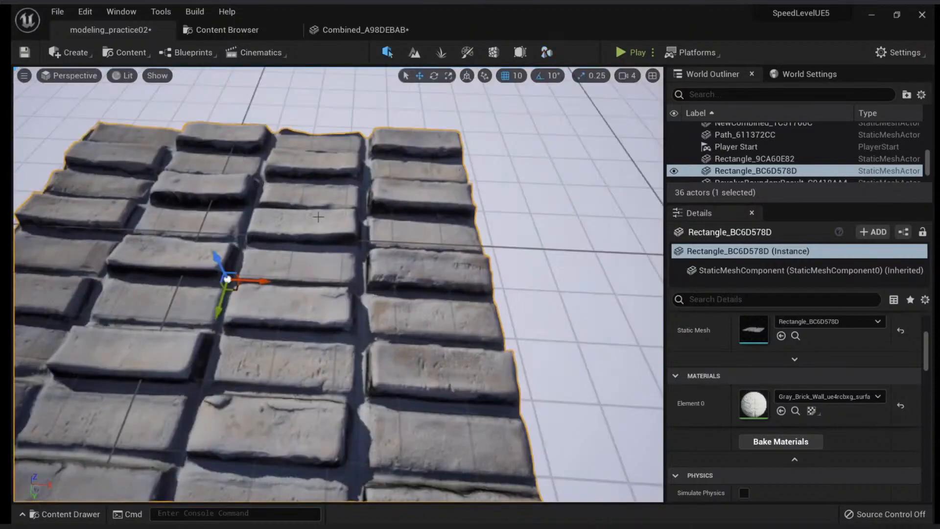
pyautogui.moveTo(421, 284); pyautogui.dragTo(368, 260, button='right')
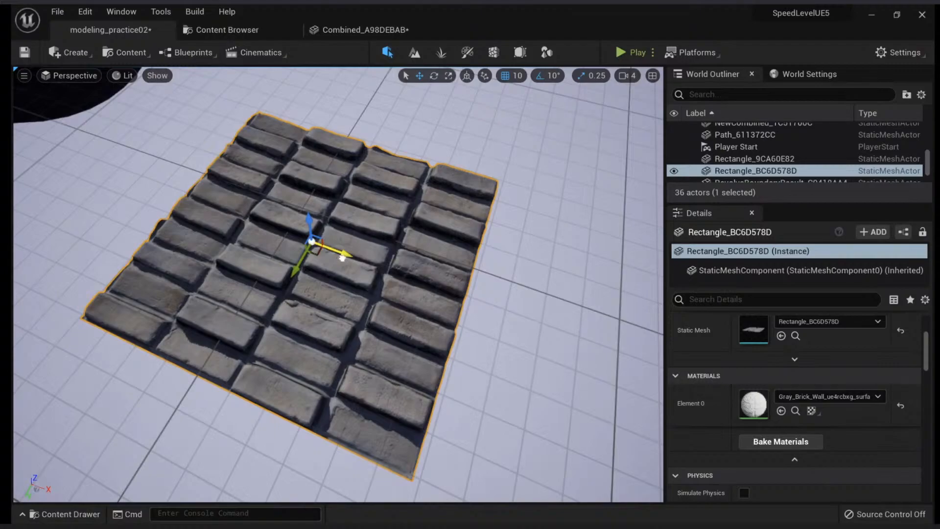
pyautogui.keyDown('alt'); pyautogui.moveTo(342, 258); pyautogui.dragTo(577, 326); pyautogui.keyUp('alt')
pyautogui.press('Escape')
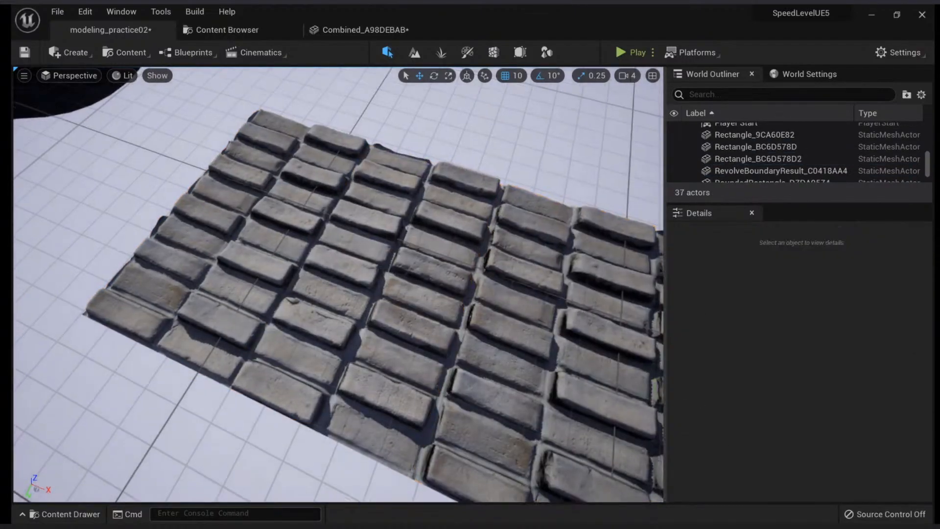
# Select both brick slabs and duplicate the pair twice along the Y axis to extend the paved surface
pyautogui.press('w')
pyautogui.moveTo(338, 284); pyautogui.dragTo(313, 303, button='right')
pyautogui.click(274, 293)
pyautogui.keyDown('shift'); pyautogui.click(422, 304); pyautogui.keyUp('shift')
pyautogui.moveTo(421, 304); pyautogui.dragTo(440, 298, button='right')
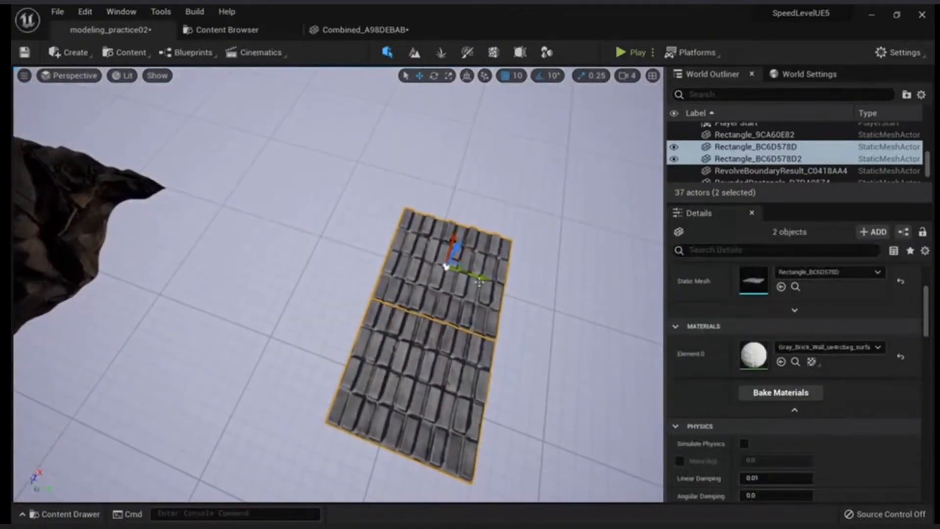
pyautogui.keyDown('alt'); pyautogui.moveTo(478, 280); pyautogui.dragTo(263, 214); pyautogui.keyUp('alt')
# Select all six brick slabs of the paved surface together
pyautogui.keyDown('ctrl'); pyautogui.click(326, 249); pyautogui.keyUp('ctrl')
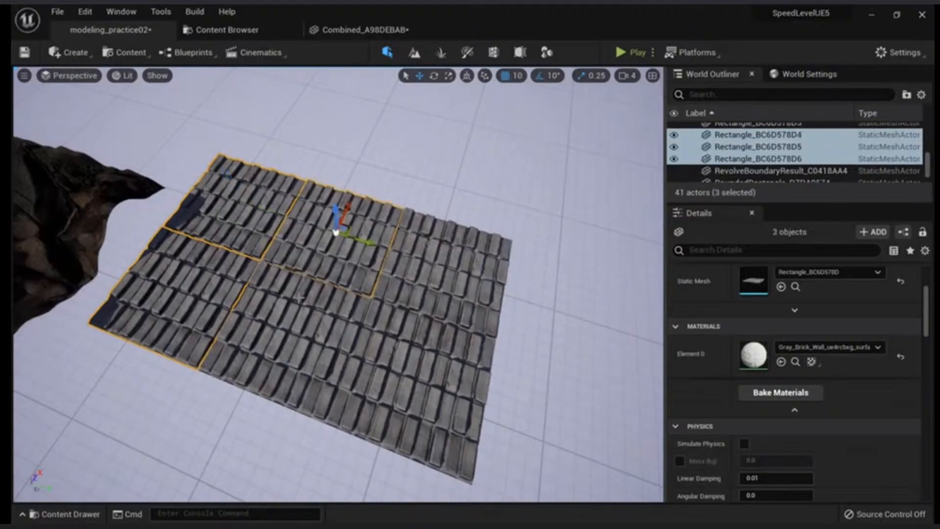
pyautogui.keyDown('ctrl'); pyautogui.click(296, 313); pyautogui.keyUp('ctrl')
pyautogui.keyDown('ctrl'); pyautogui.click(420, 359); pyautogui.keyUp('ctrl')
pyautogui.keyDown('ctrl'); pyautogui.click(435, 286); pyautogui.keyUp('ctrl')
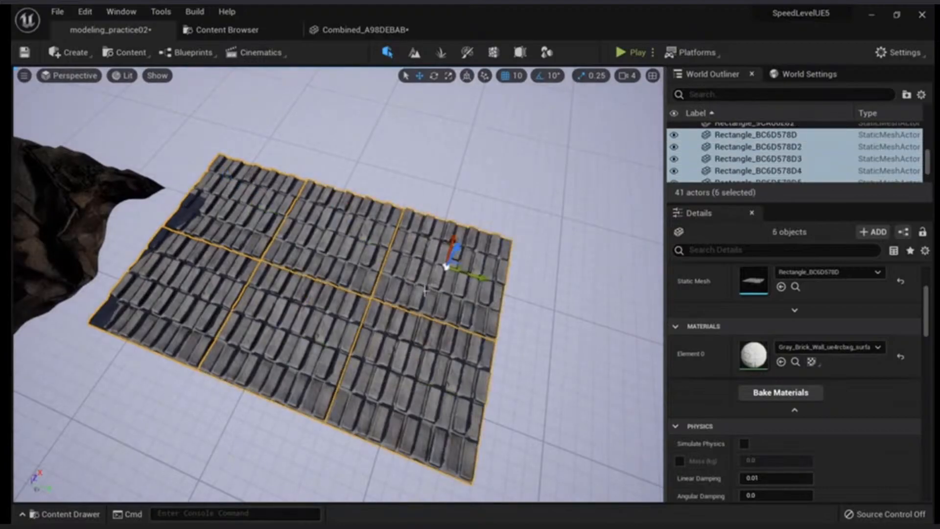
# Switch to modeling mode, append the six selected brick slabs into one combined static mesh and accept the result
pyautogui.press('F11')
pyautogui.press('F11')
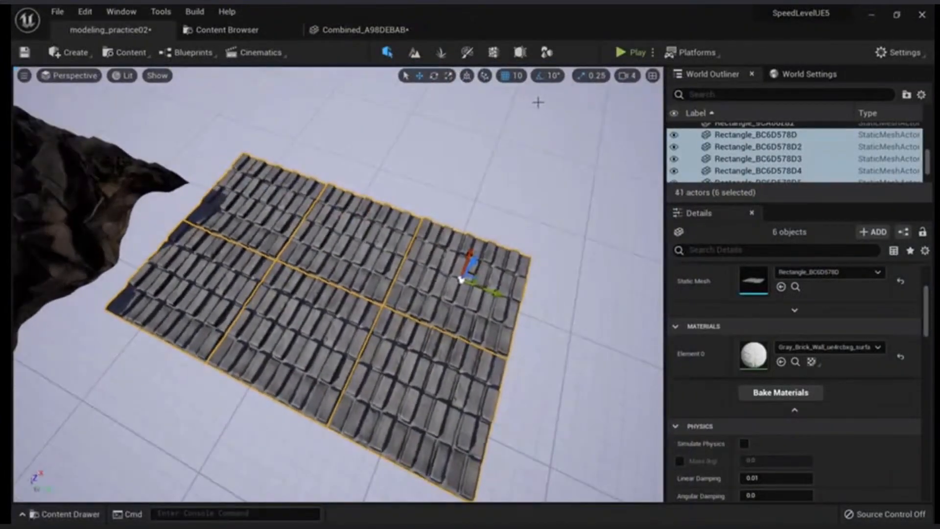
pyautogui.click(546, 52)
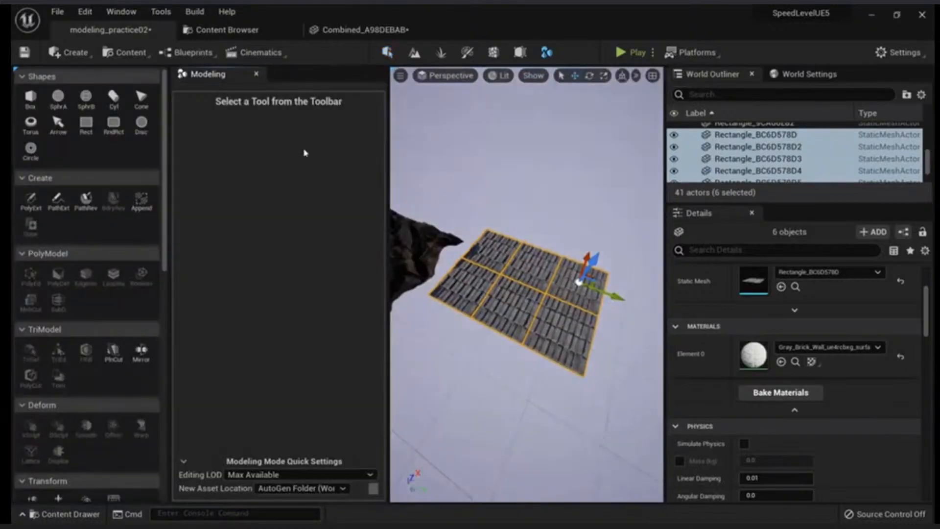
pyautogui.click(141, 201)
pyautogui.click(523, 480)
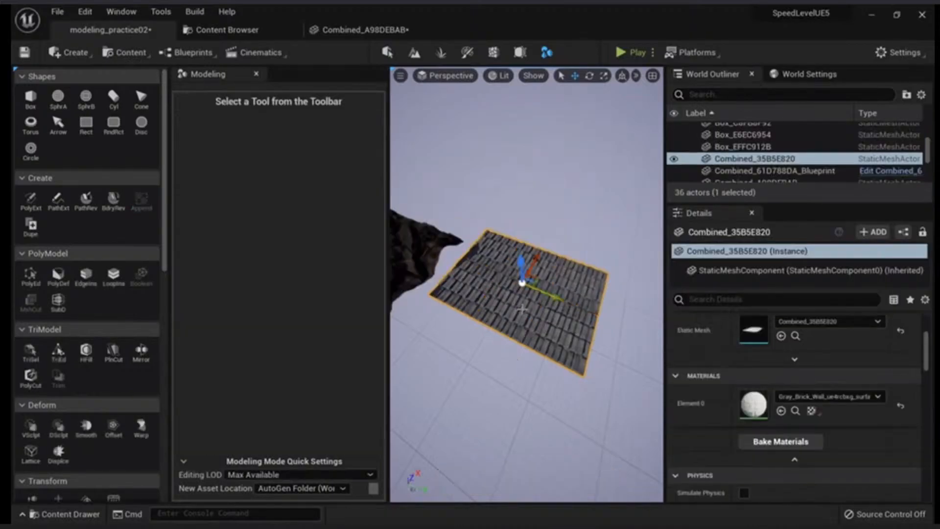
# Frame the combined brick surface, examine its triangle density in wireframe and return to lit shading
pyautogui.press('f')
pyautogui.hotkey('alt', '2')
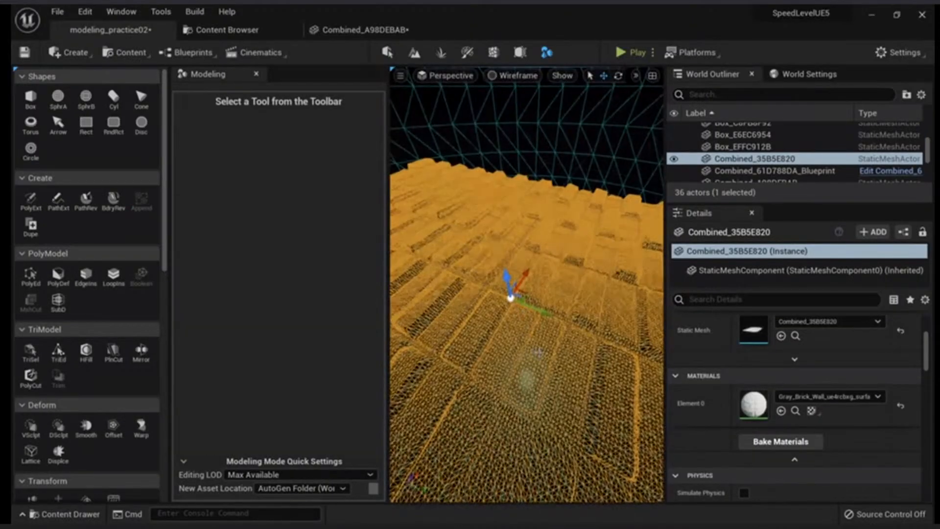
pyautogui.hotkey('alt', '4')
# Start the Simplify tool on the combined brick surface and look over its preview from close up
pyautogui.scroll(-8, 130, 387)
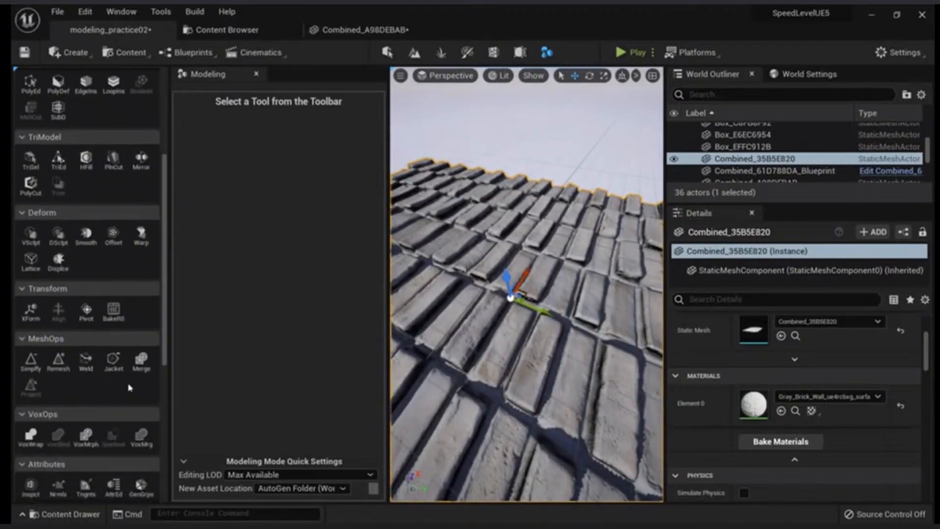
pyautogui.click(31, 362)
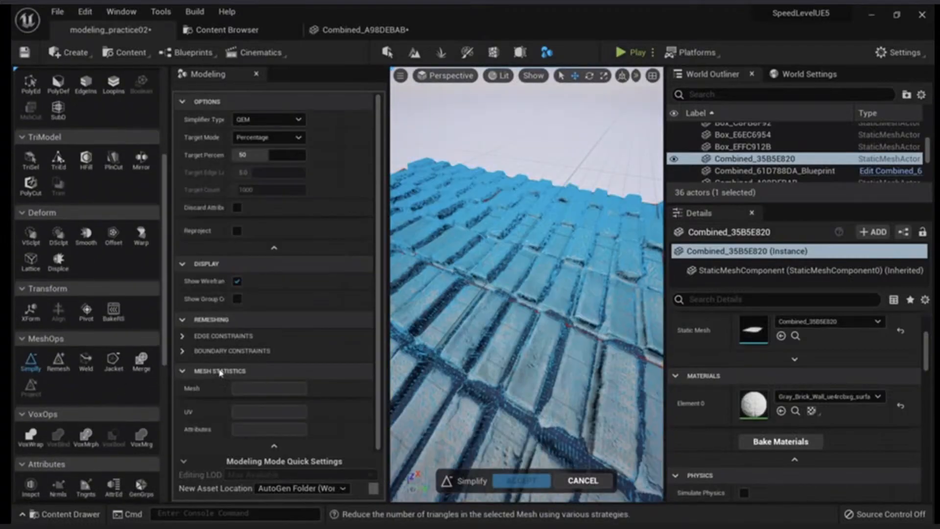
pyautogui.moveTo(424, 344); pyautogui.dragTo(403, 314, button='right')
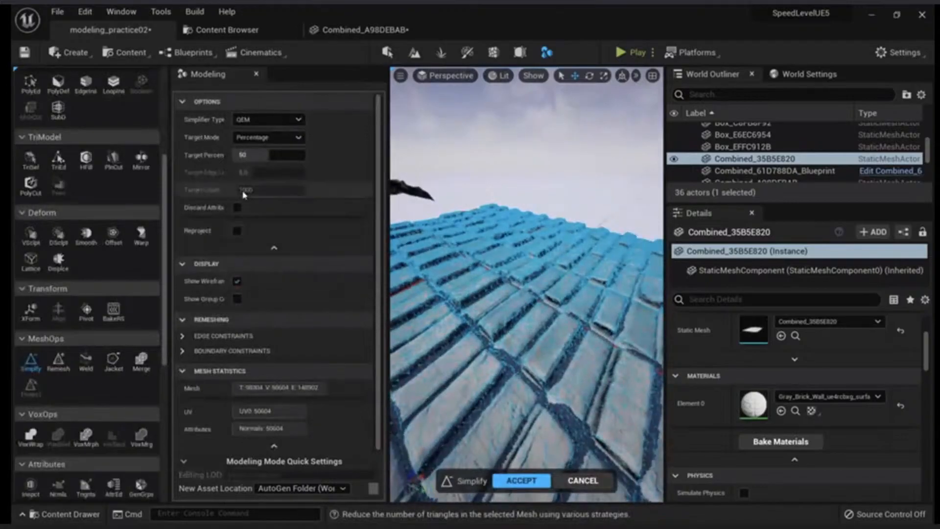
pyautogui.moveTo(441, 215); pyautogui.dragTo(401, 232, button='right')
# Try simplifying the brick surface by Triangle Count with a target count of 5000
pyautogui.click(266, 139)
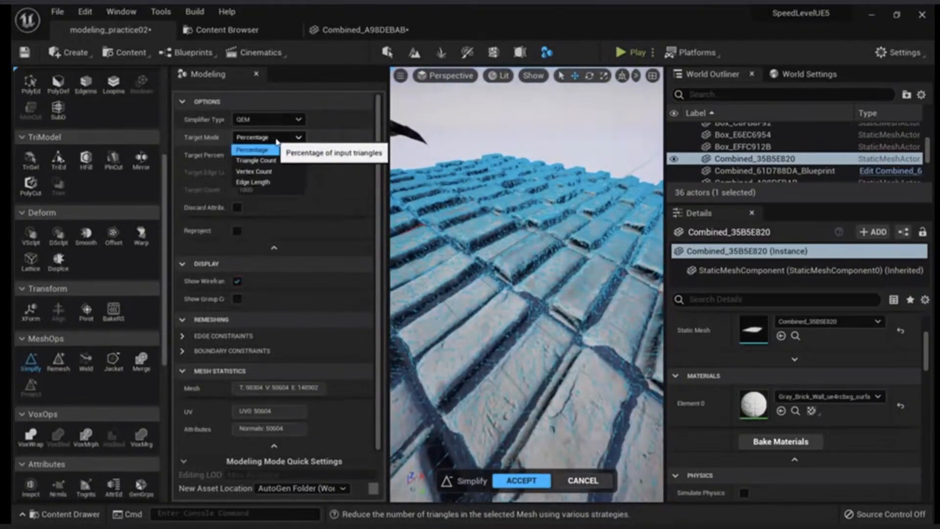
pyautogui.click(256, 160)
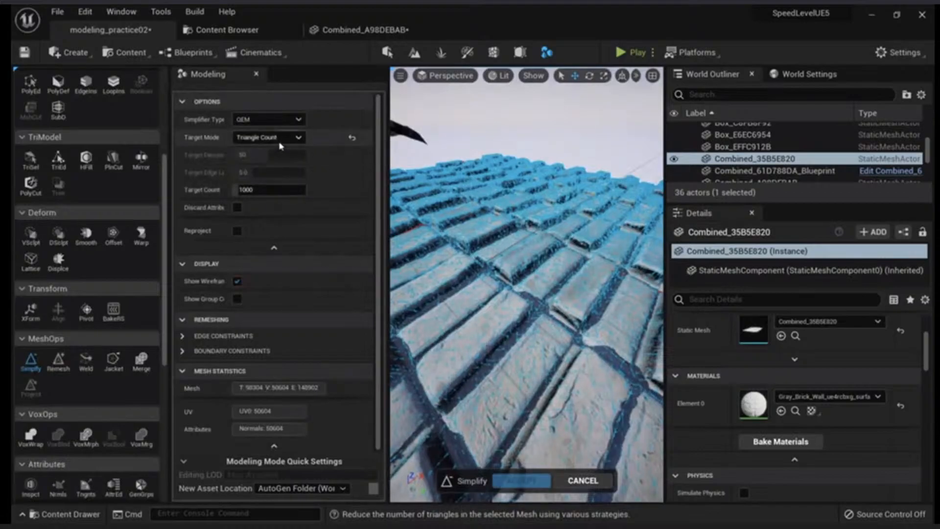
pyautogui.click(263, 191)
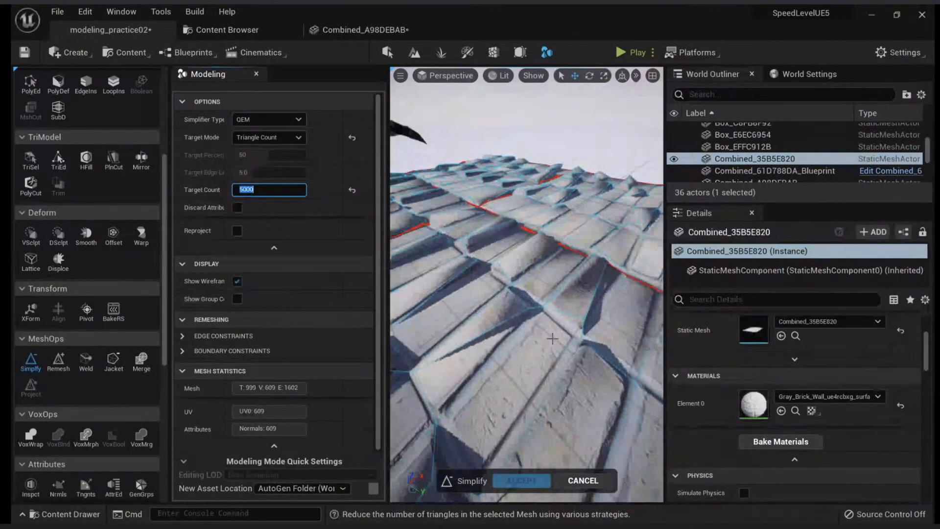
pyautogui.moveTo(552, 338); pyautogui.dragTo(587, 326, button='right')
# Set the simplification's target mode to Percentage with a target of 25 and accept the simplified brick mesh
pyautogui.click(292, 139)
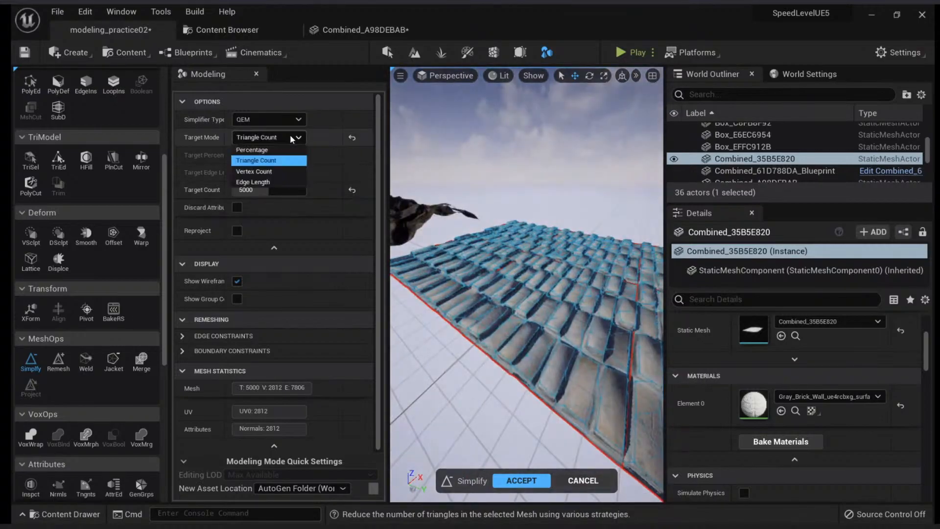
pyautogui.click(251, 149)
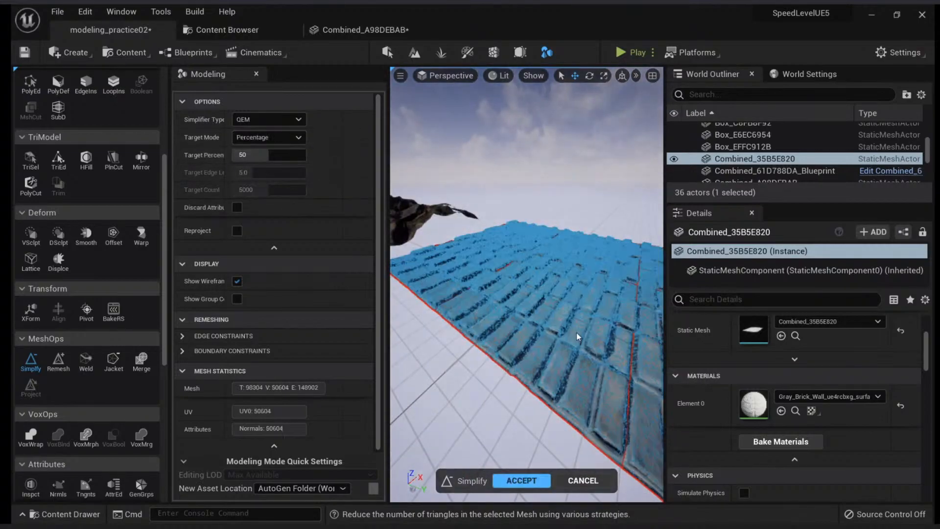
pyautogui.scroll(3, 560, 324)
pyautogui.click(270, 155)
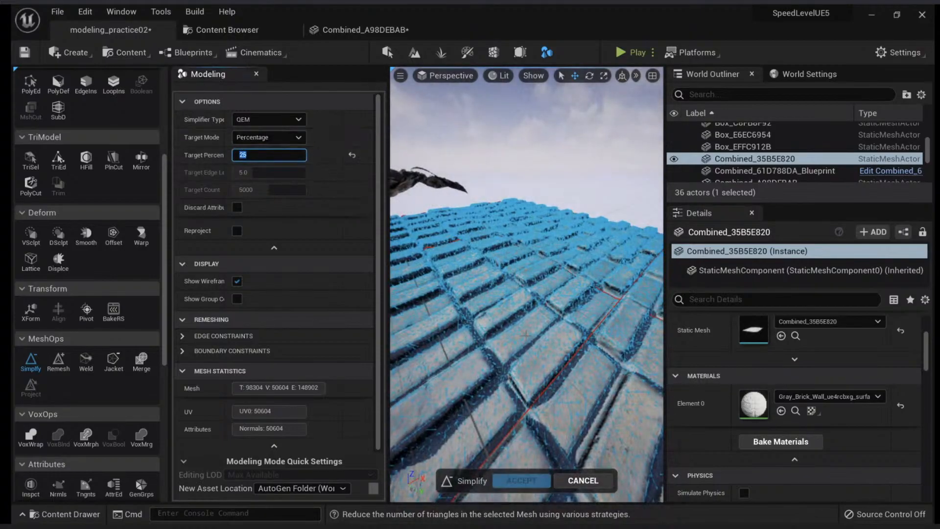
pyautogui.moveTo(526, 335); pyautogui.dragTo(517, 364, button='right')
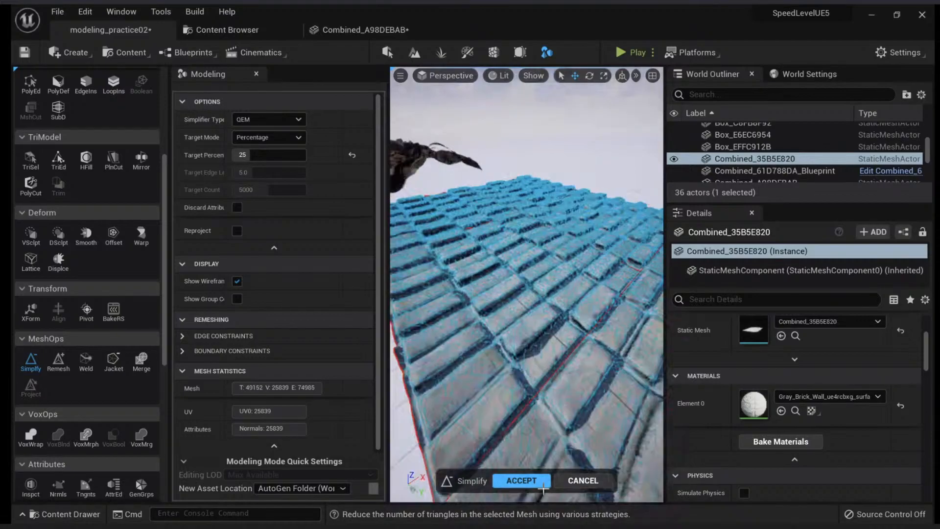
pyautogui.click(520, 479)
# Play the level from a spot on the simplified brick surface to compare its scale with the character, and stop
pyautogui.rightClick(601, 388)
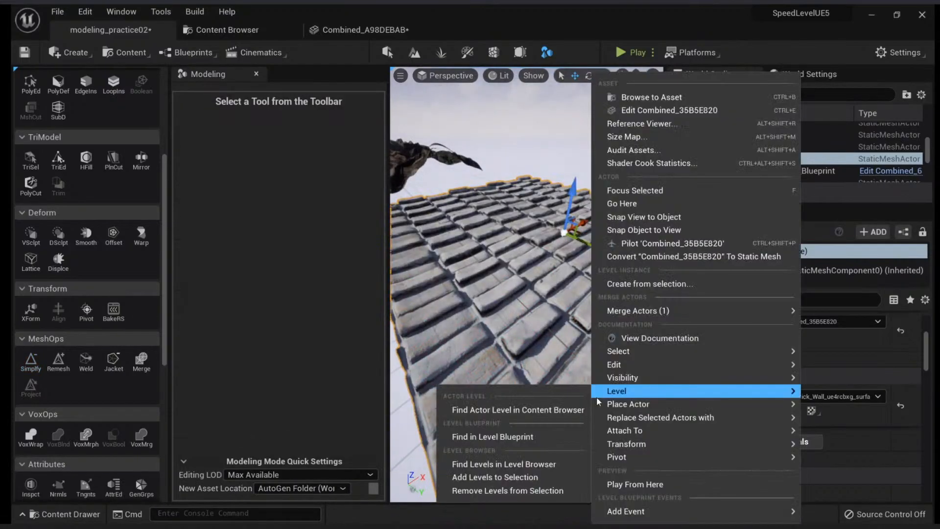
pyautogui.click(616, 483)
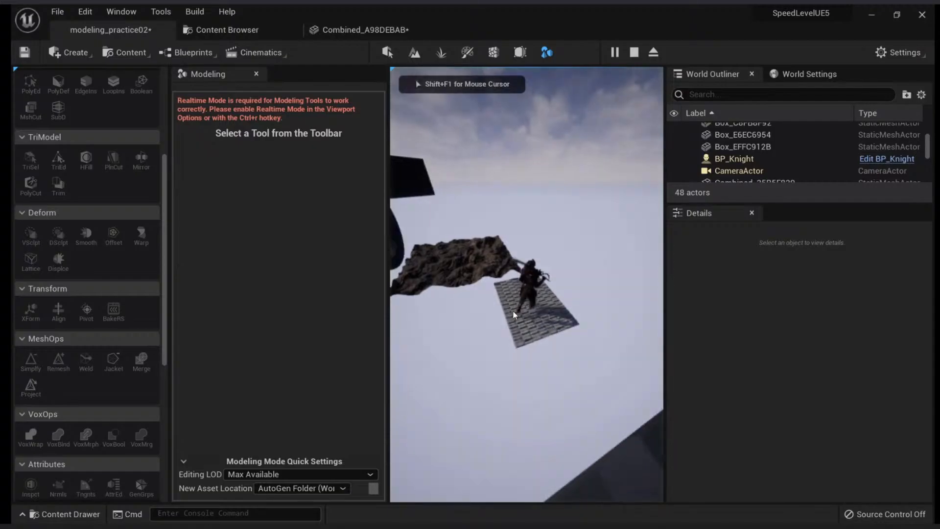
pyautogui.press('Escape')
# Scale the combined brick surface up uniformly and return to the move tool
pyautogui.moveTo(524, 304); pyautogui.dragTo(567, 277)
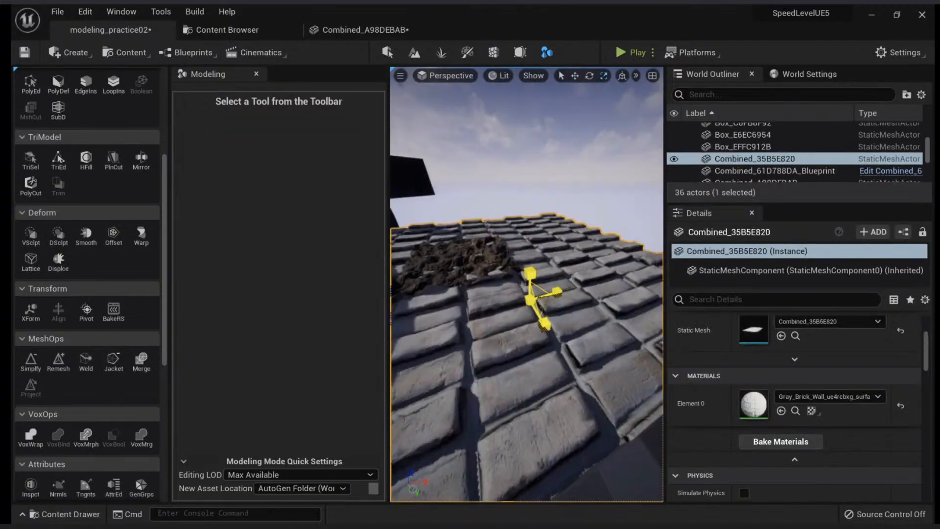
pyautogui.press('w')
# Play the level from beside the enlarged brick surface and run the character across it in full screen
pyautogui.rightClick(589, 389)
pyautogui.click(623, 484)
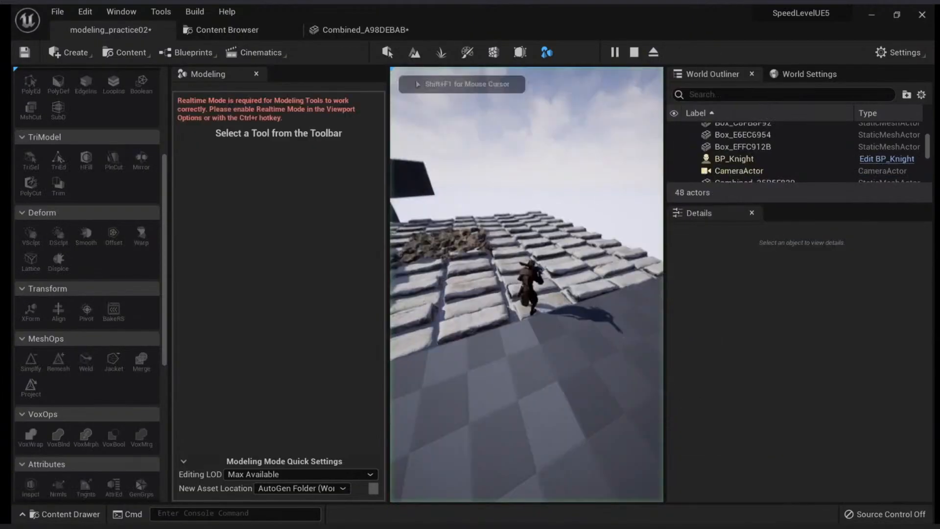
pyautogui.press('w')
pyautogui.press('F11')
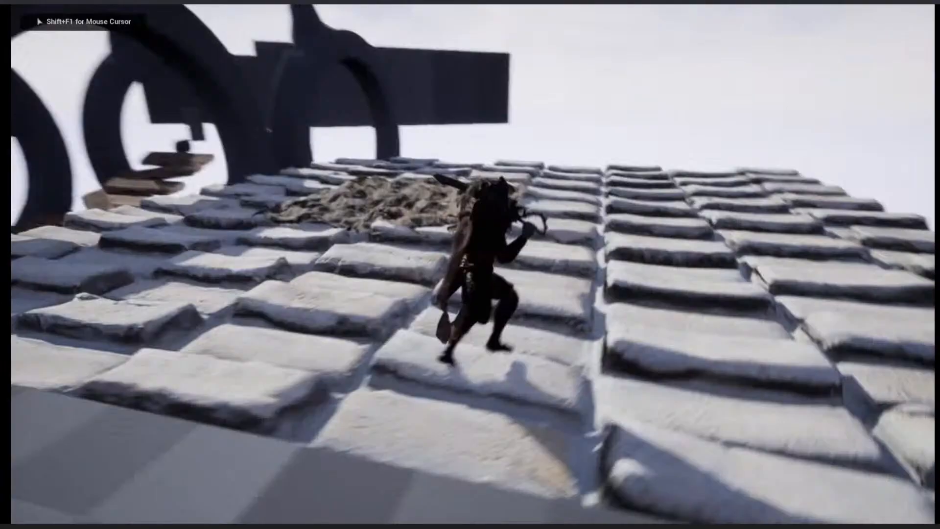